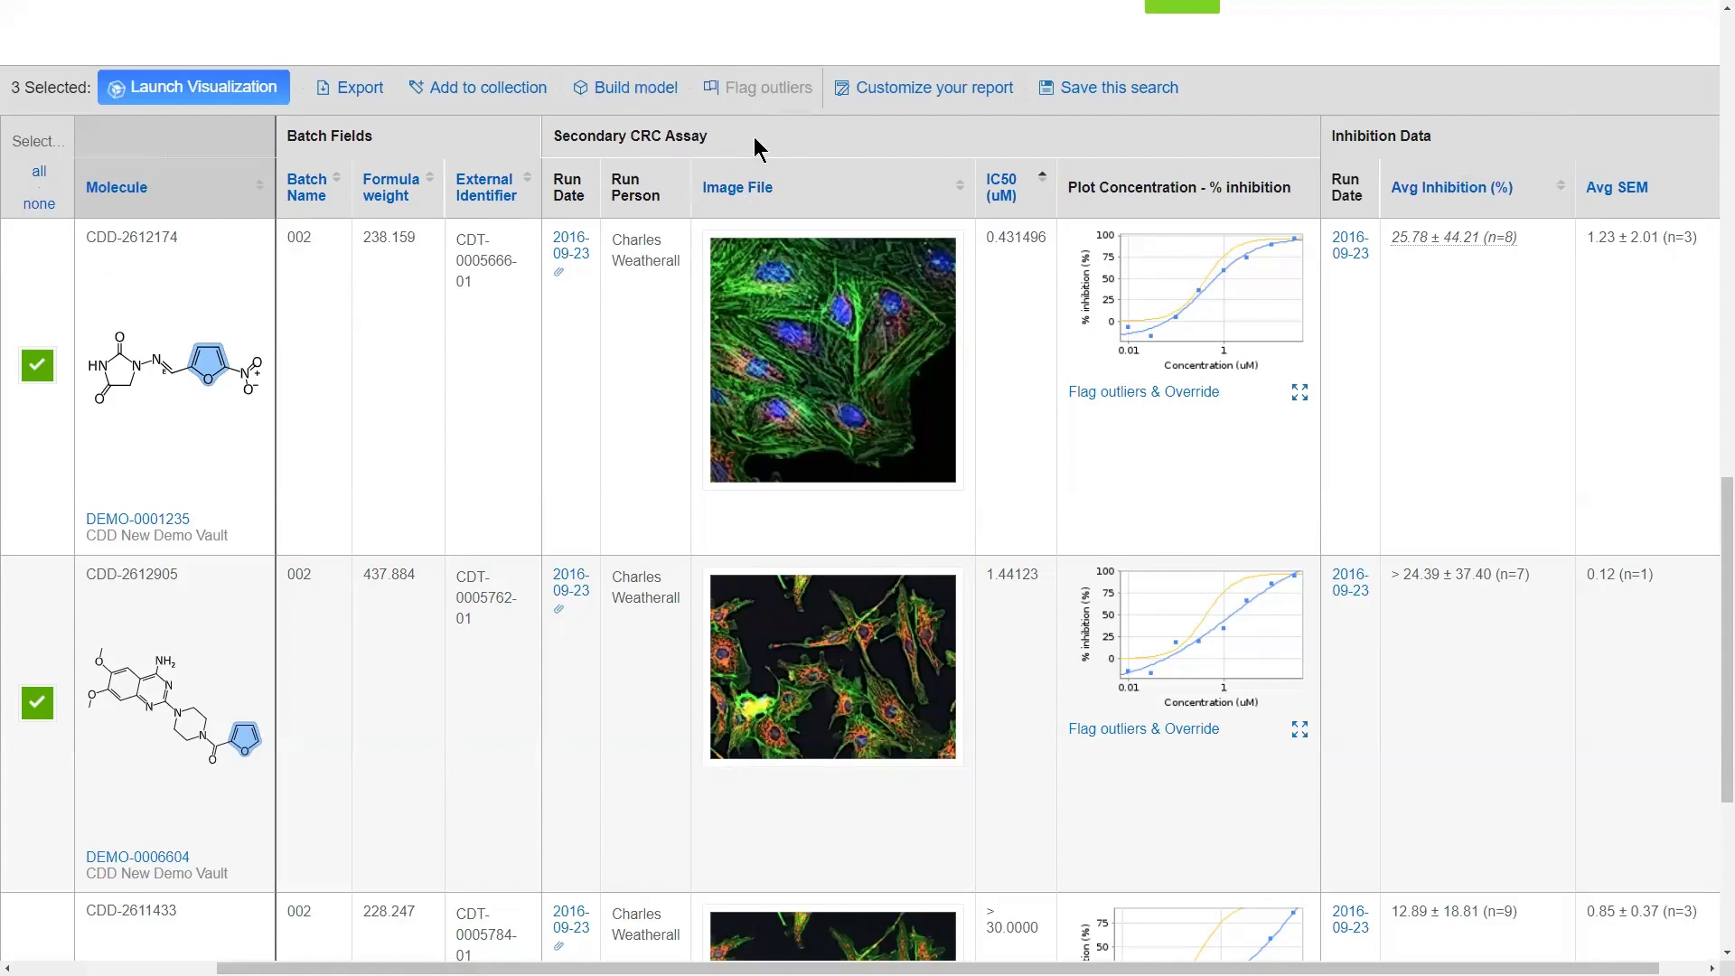
{"action": "left_click", "coordinate": [1489, 143]}
{"action": "left_click", "coordinate": [571, 248]}
{"action": "left_click", "coordinate": [785, 308]}
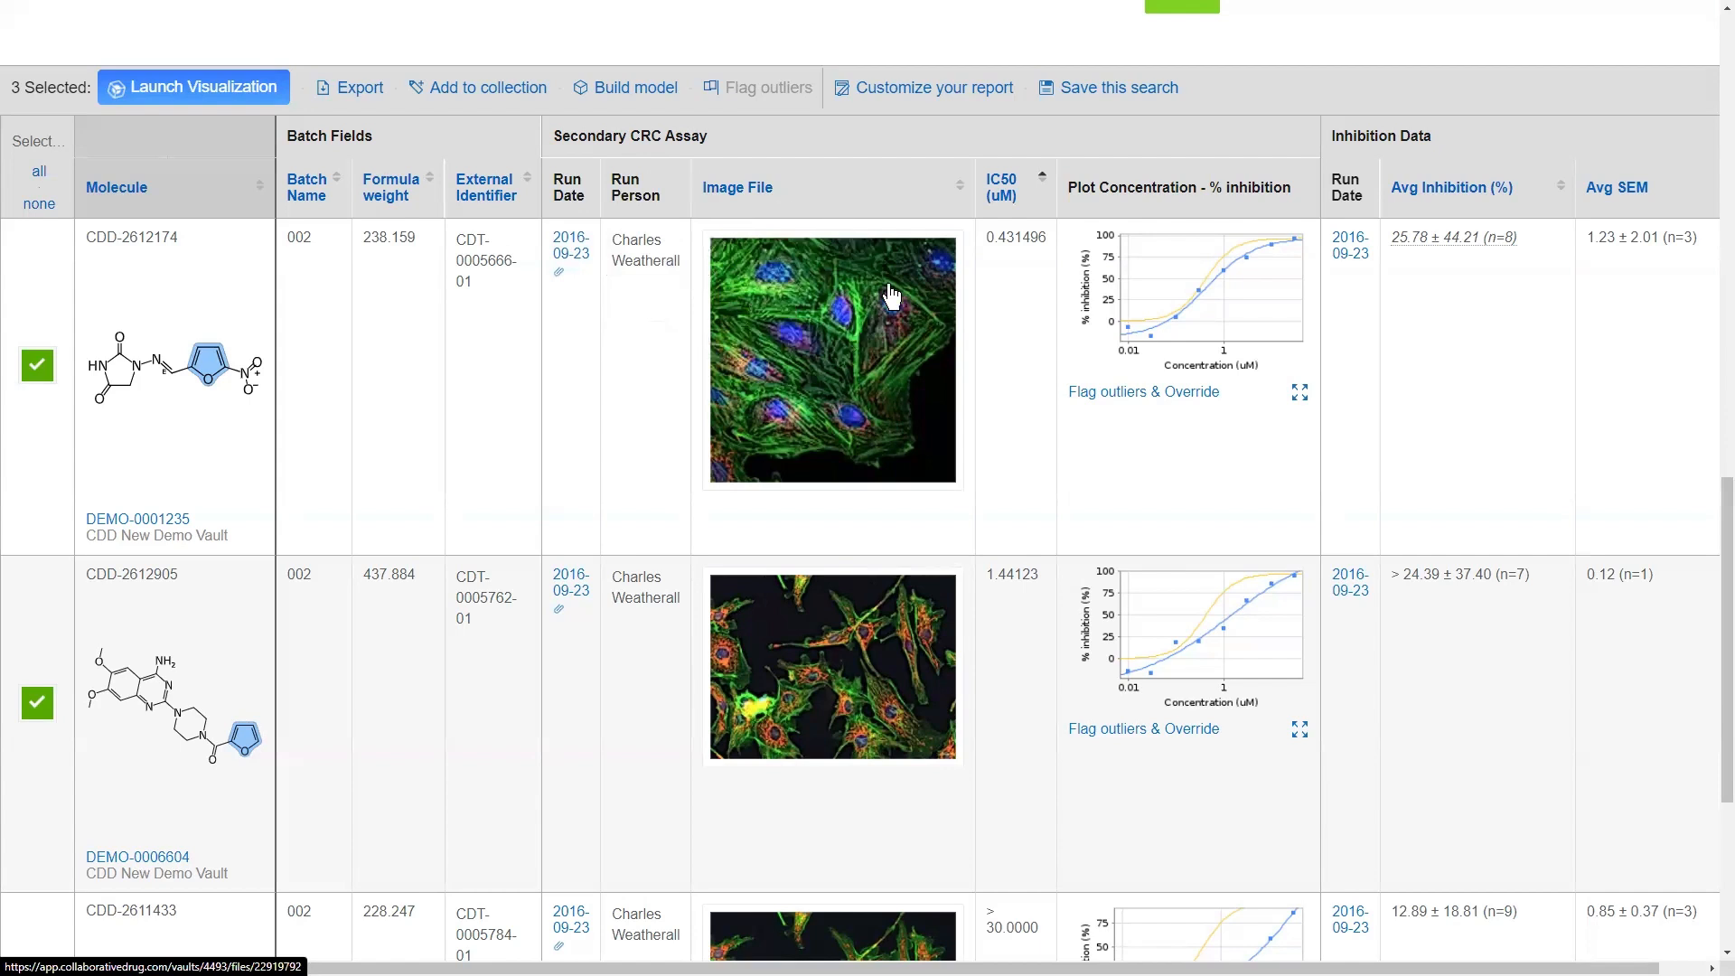
{"action": "left_click", "coordinate": [988, 233]}
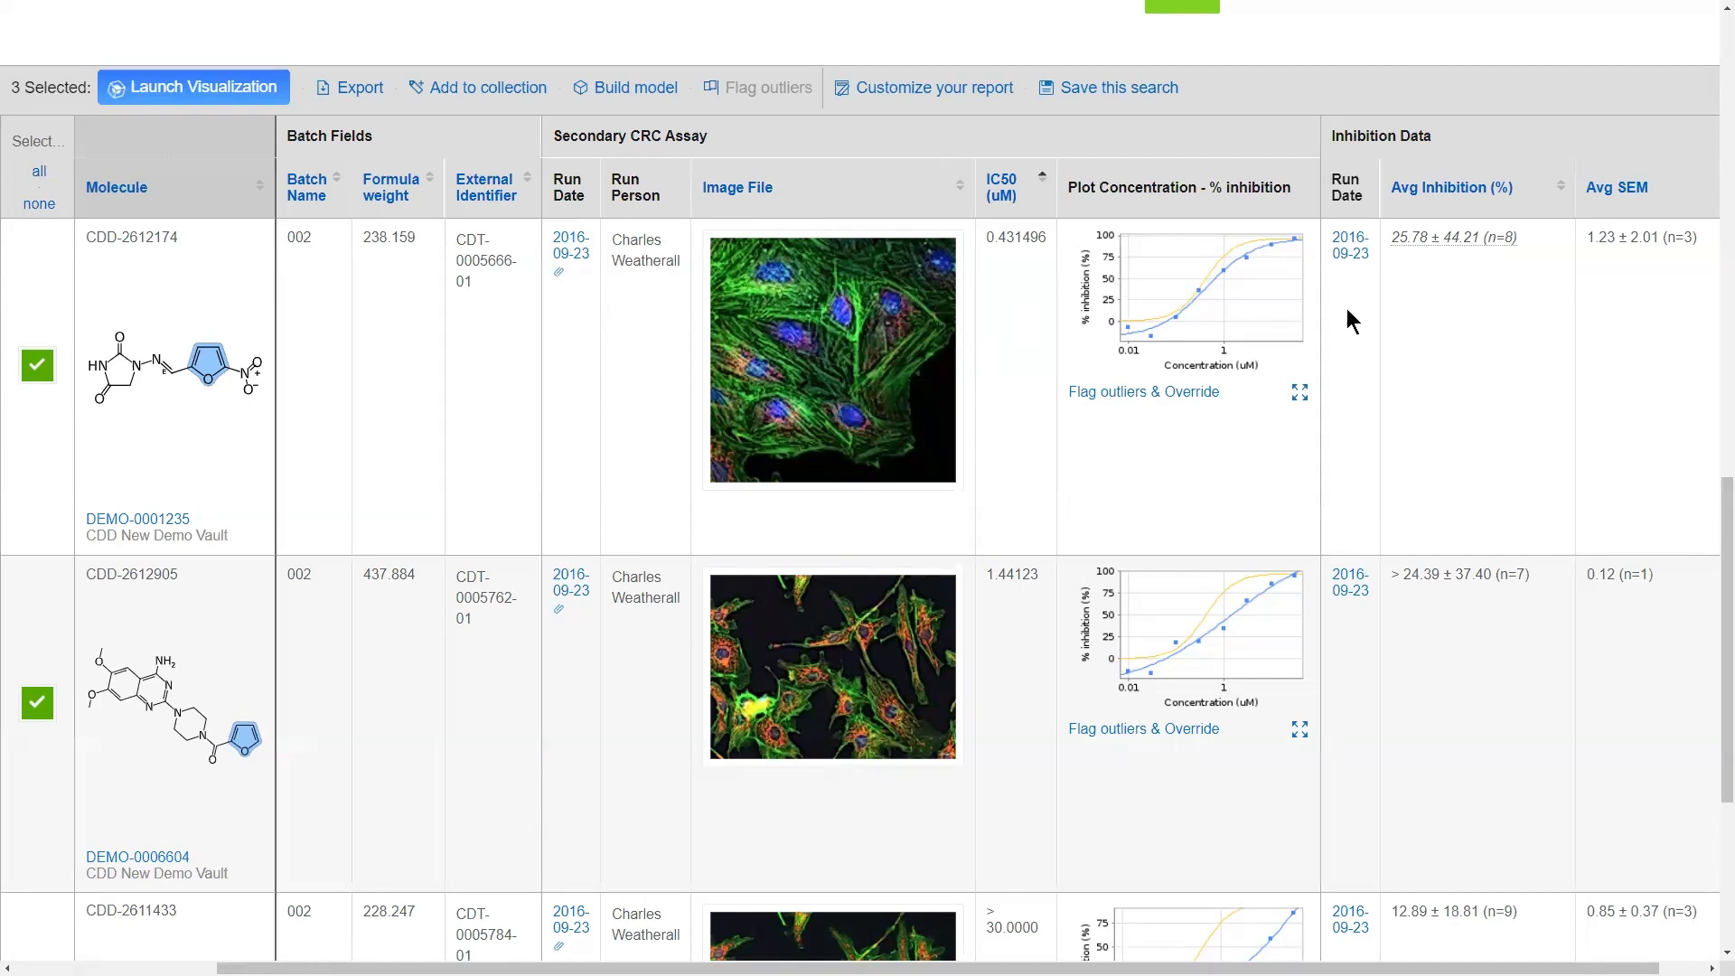
{"action": "left_click", "coordinate": [1439, 248]}
{"action": "key", "text": "ctrl"}
{"action": "left_click", "coordinate": [1001, 260]}
Step: Flag the lowest data point on DEMO-0001235's Secondary CRC Assay dose-response curve as an outlier and save the plot
{"action": "left_click", "coordinate": [1125, 398]}
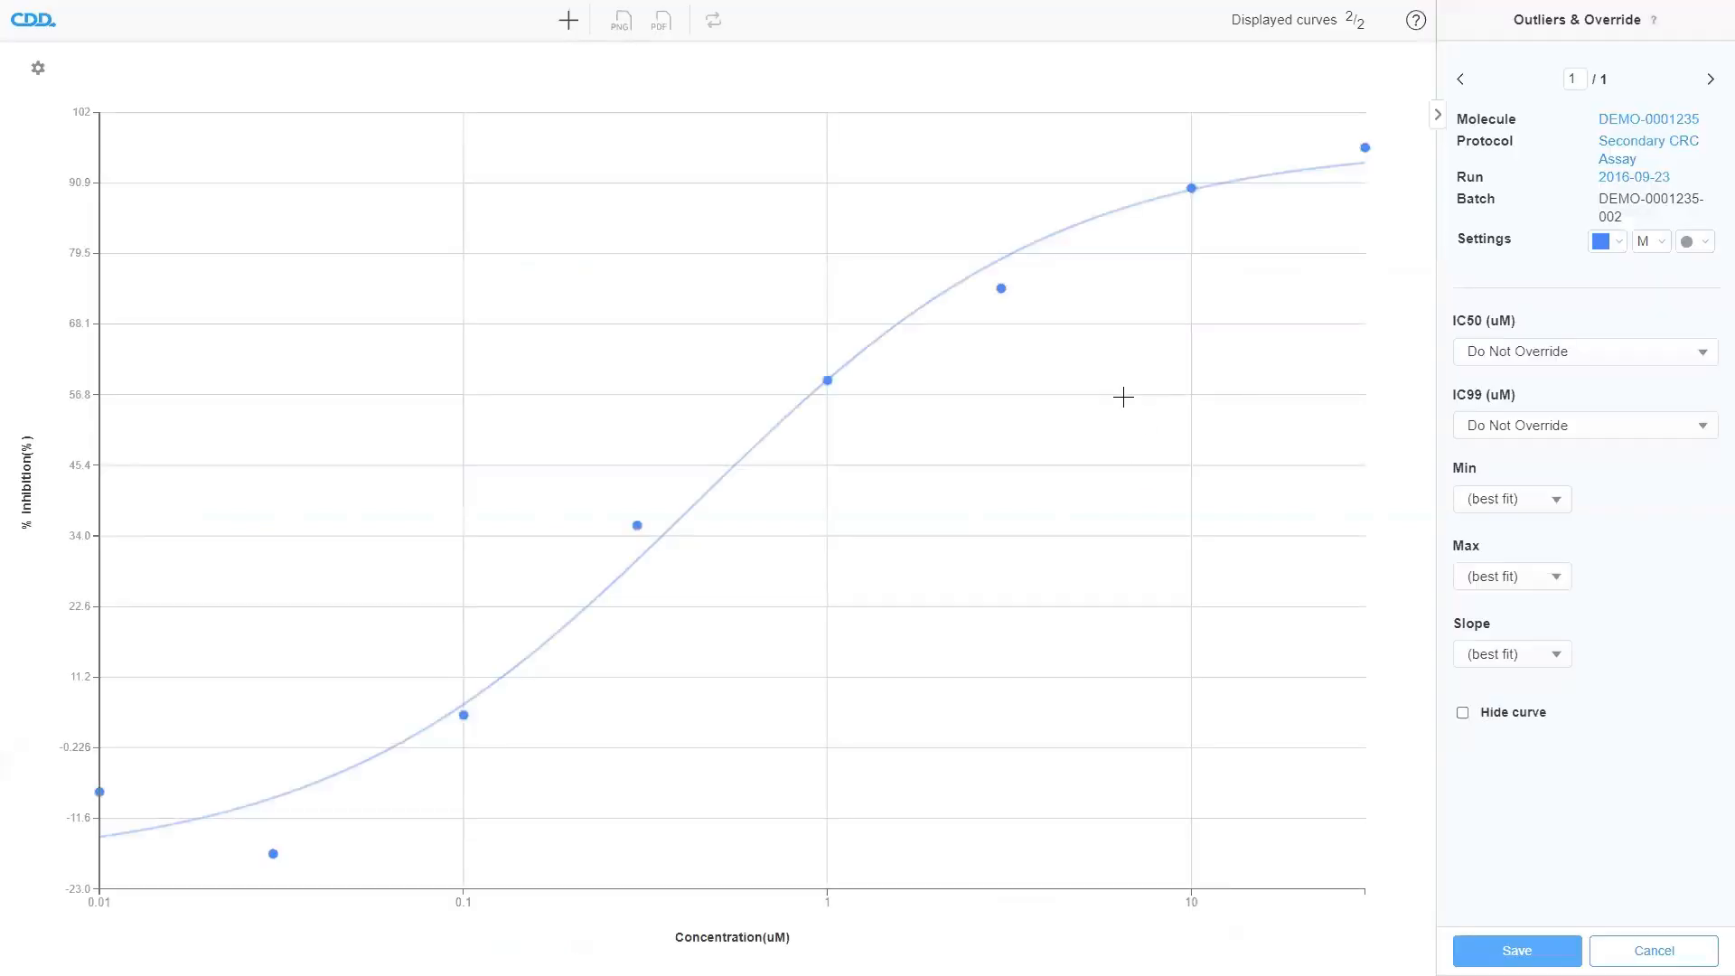
{"action": "left_click", "coordinate": [273, 854]}
{"action": "left_click", "coordinate": [1629, 361]}
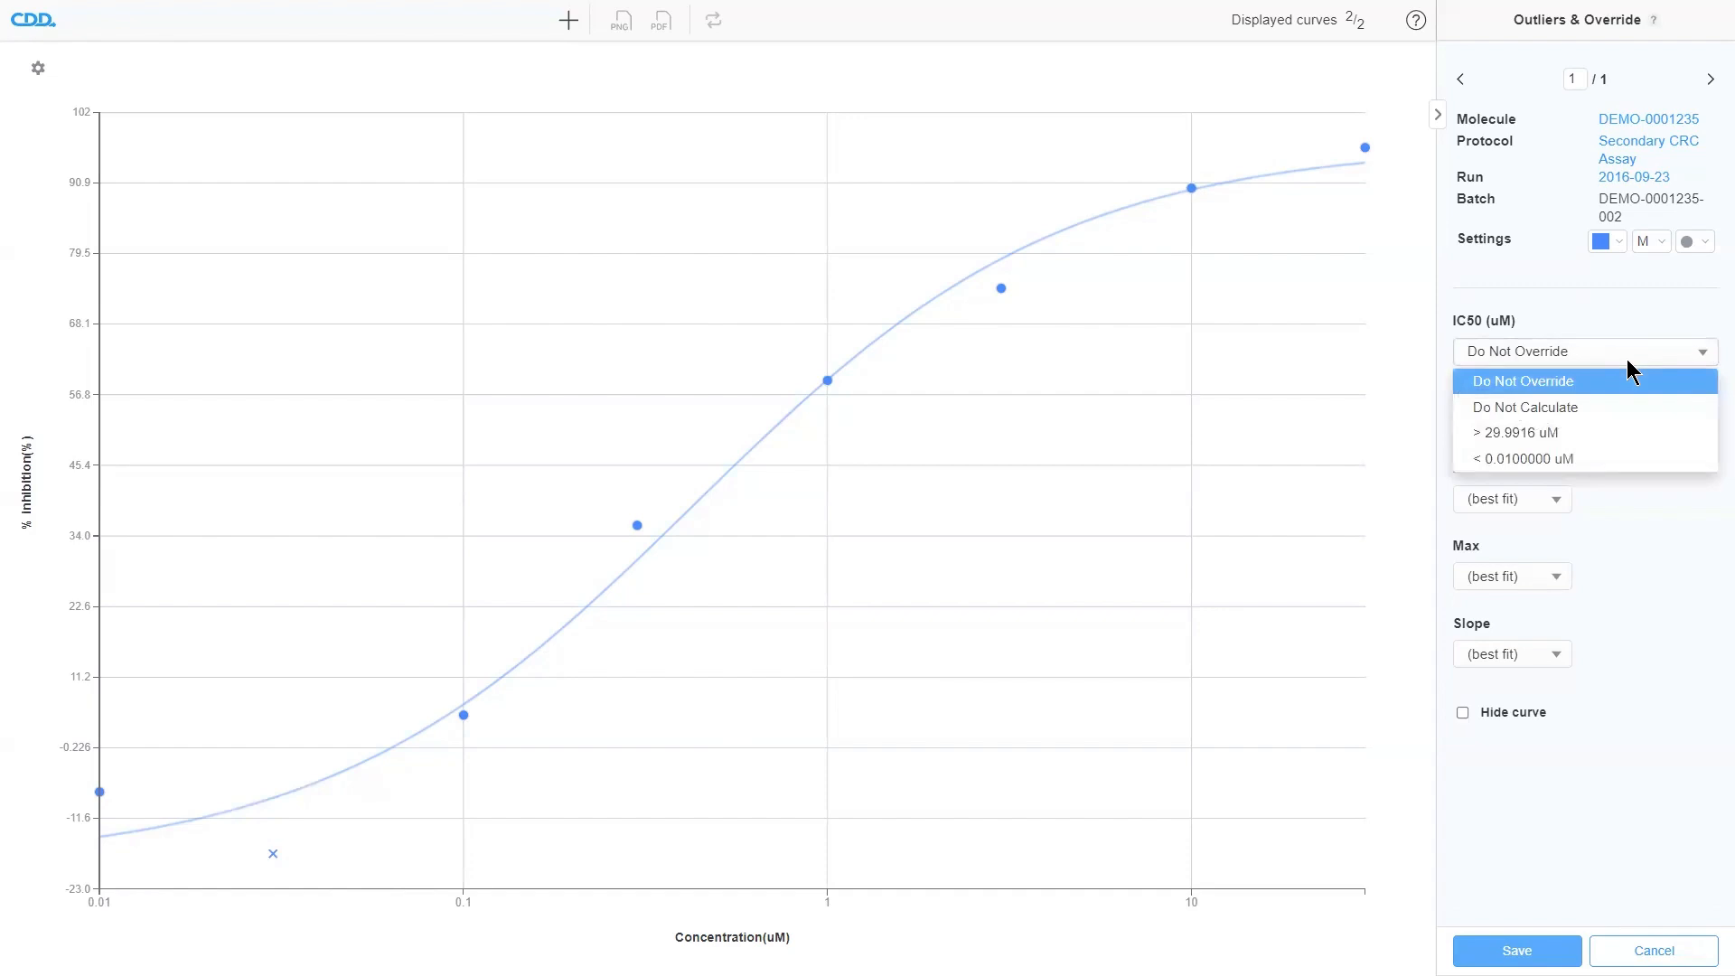
{"action": "left_click", "coordinate": [1595, 832]}
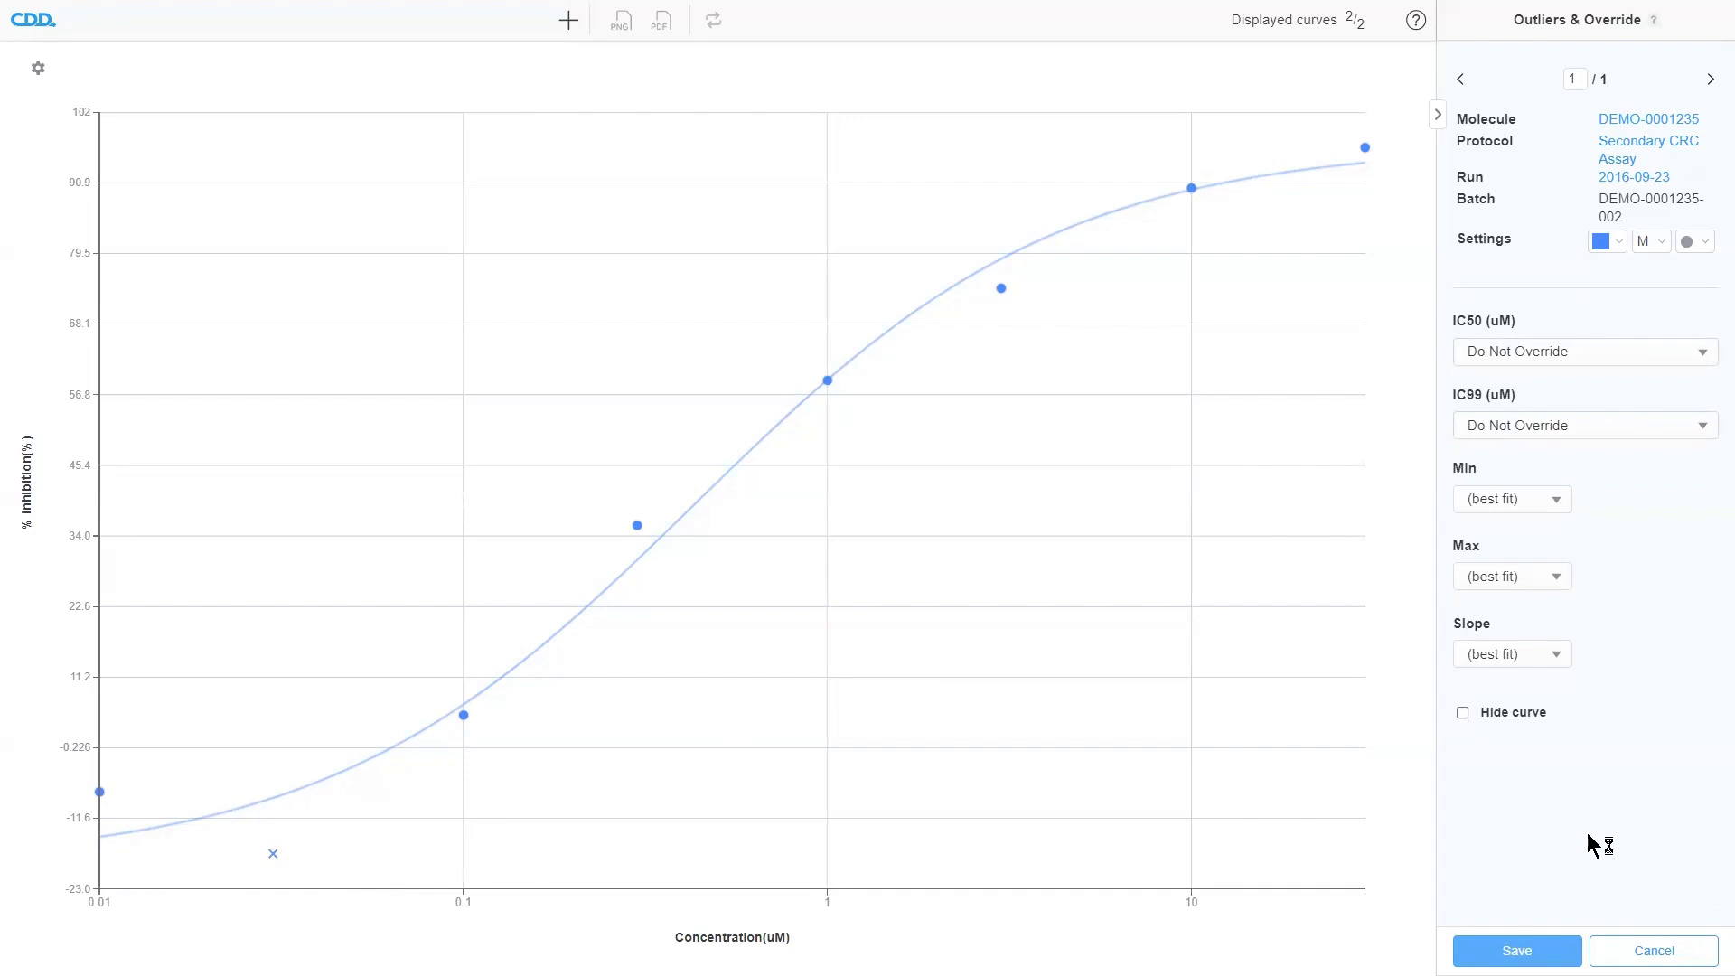
{"action": "left_click", "coordinate": [1517, 950]}
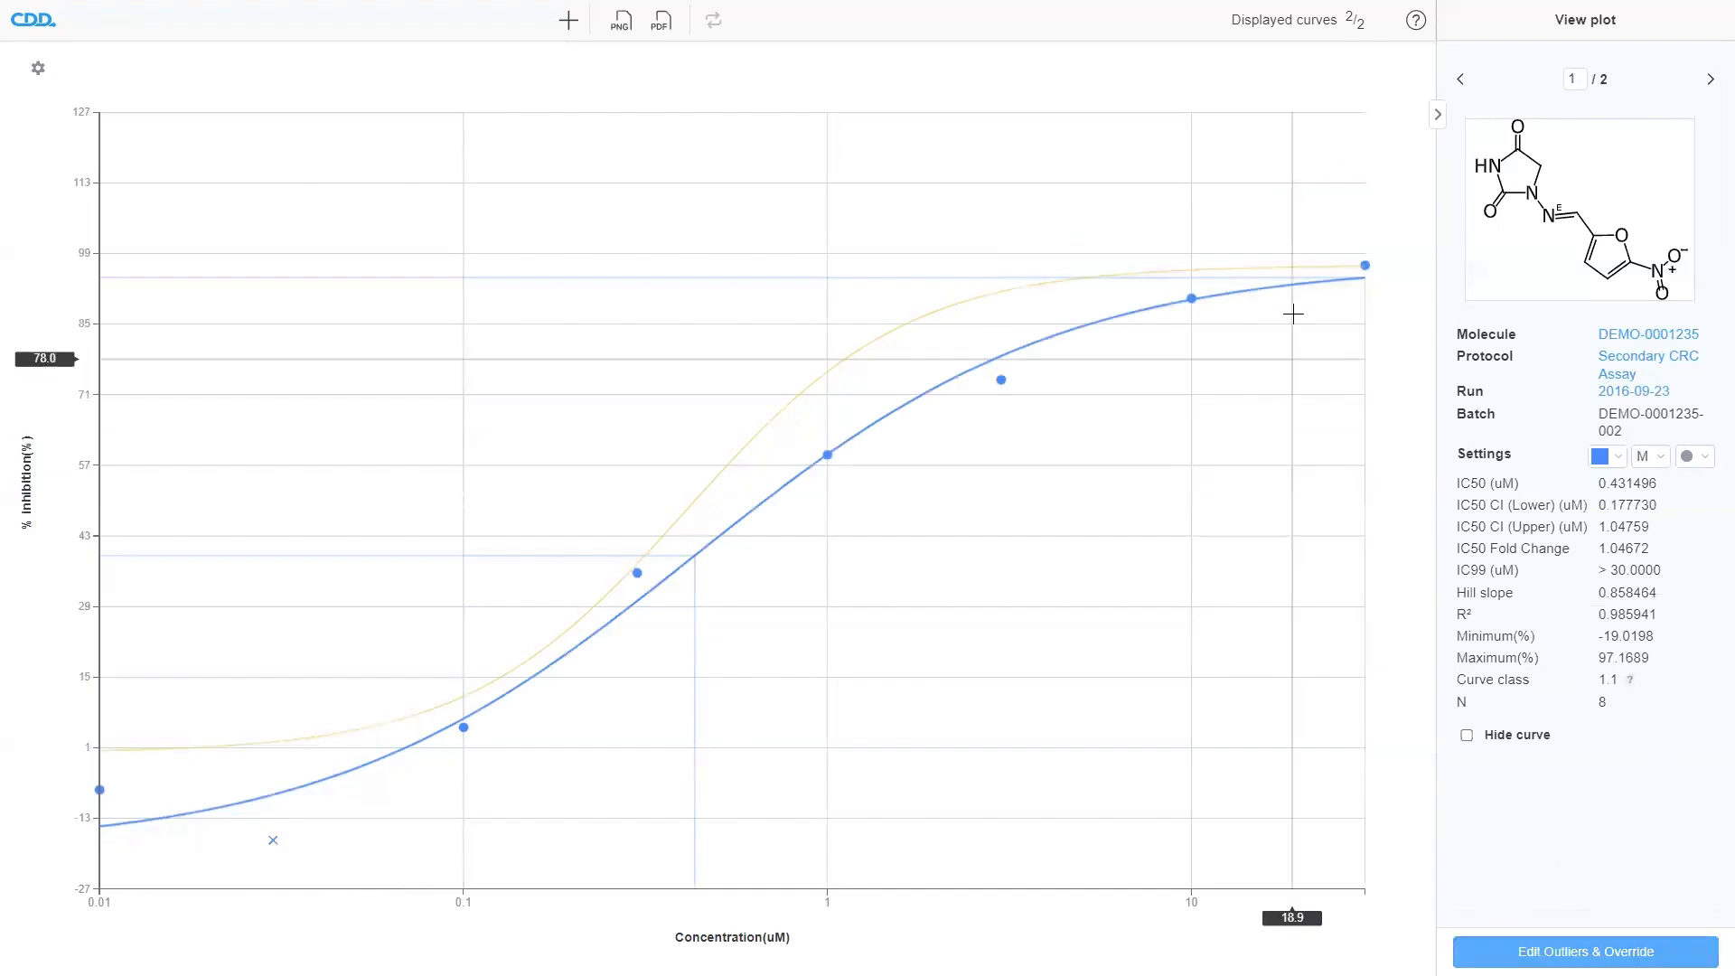
{"action": "left_click", "coordinate": [265, 851]}
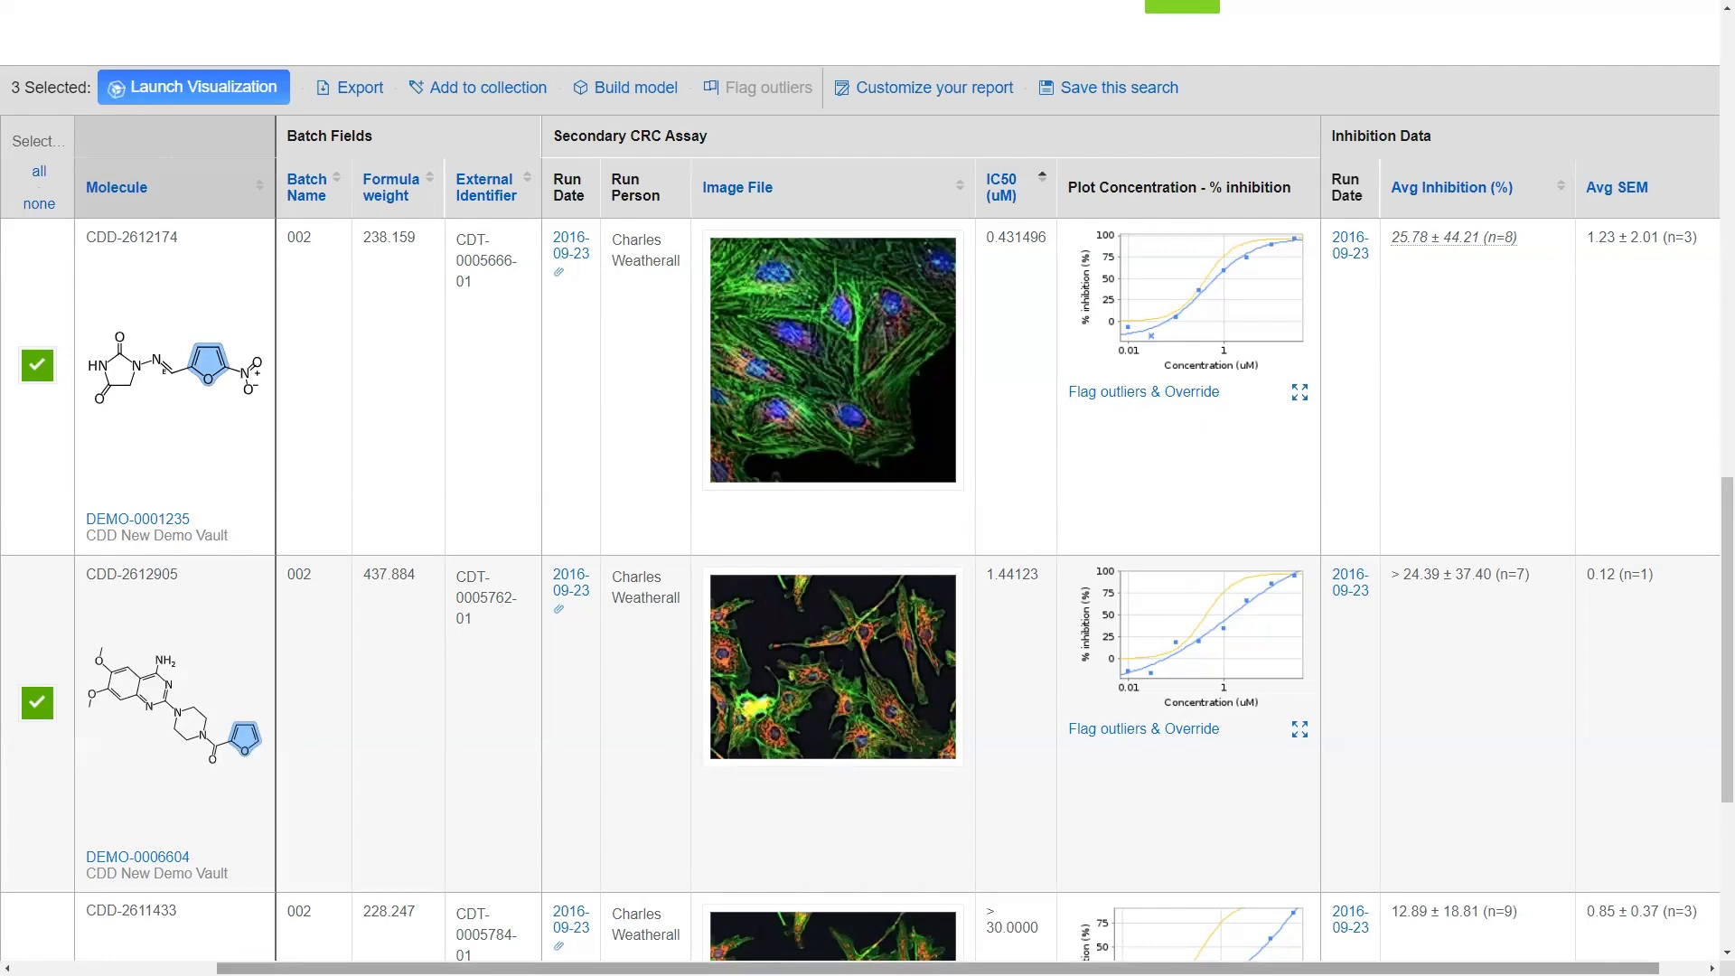
Step: Review the search form's project list and the run options of the Inhibition Data protocol term
{"action": "scroll", "coordinate": [903, 968], "scroll_direction": "left", "scroll_amount": 3}
{"action": "scroll", "coordinate": [526, 692], "scroll_direction": "up", "scroll_amount": 10}
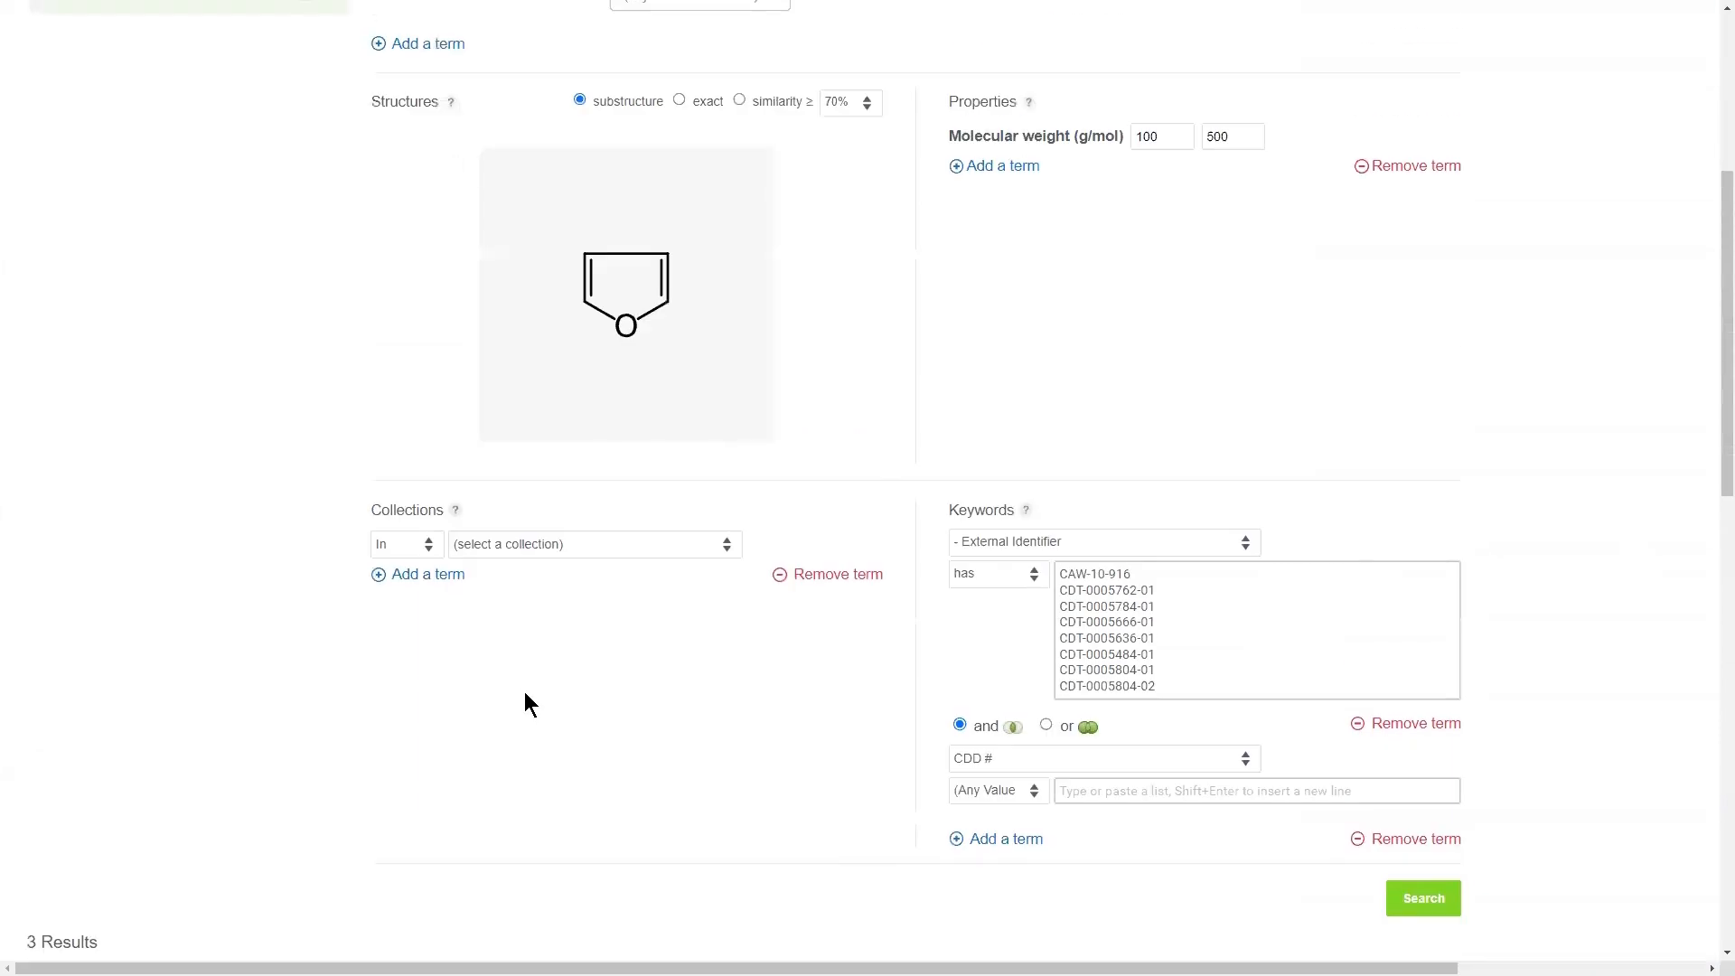
{"action": "scroll", "coordinate": [524, 691], "scroll_direction": "up", "scroll_amount": 5}
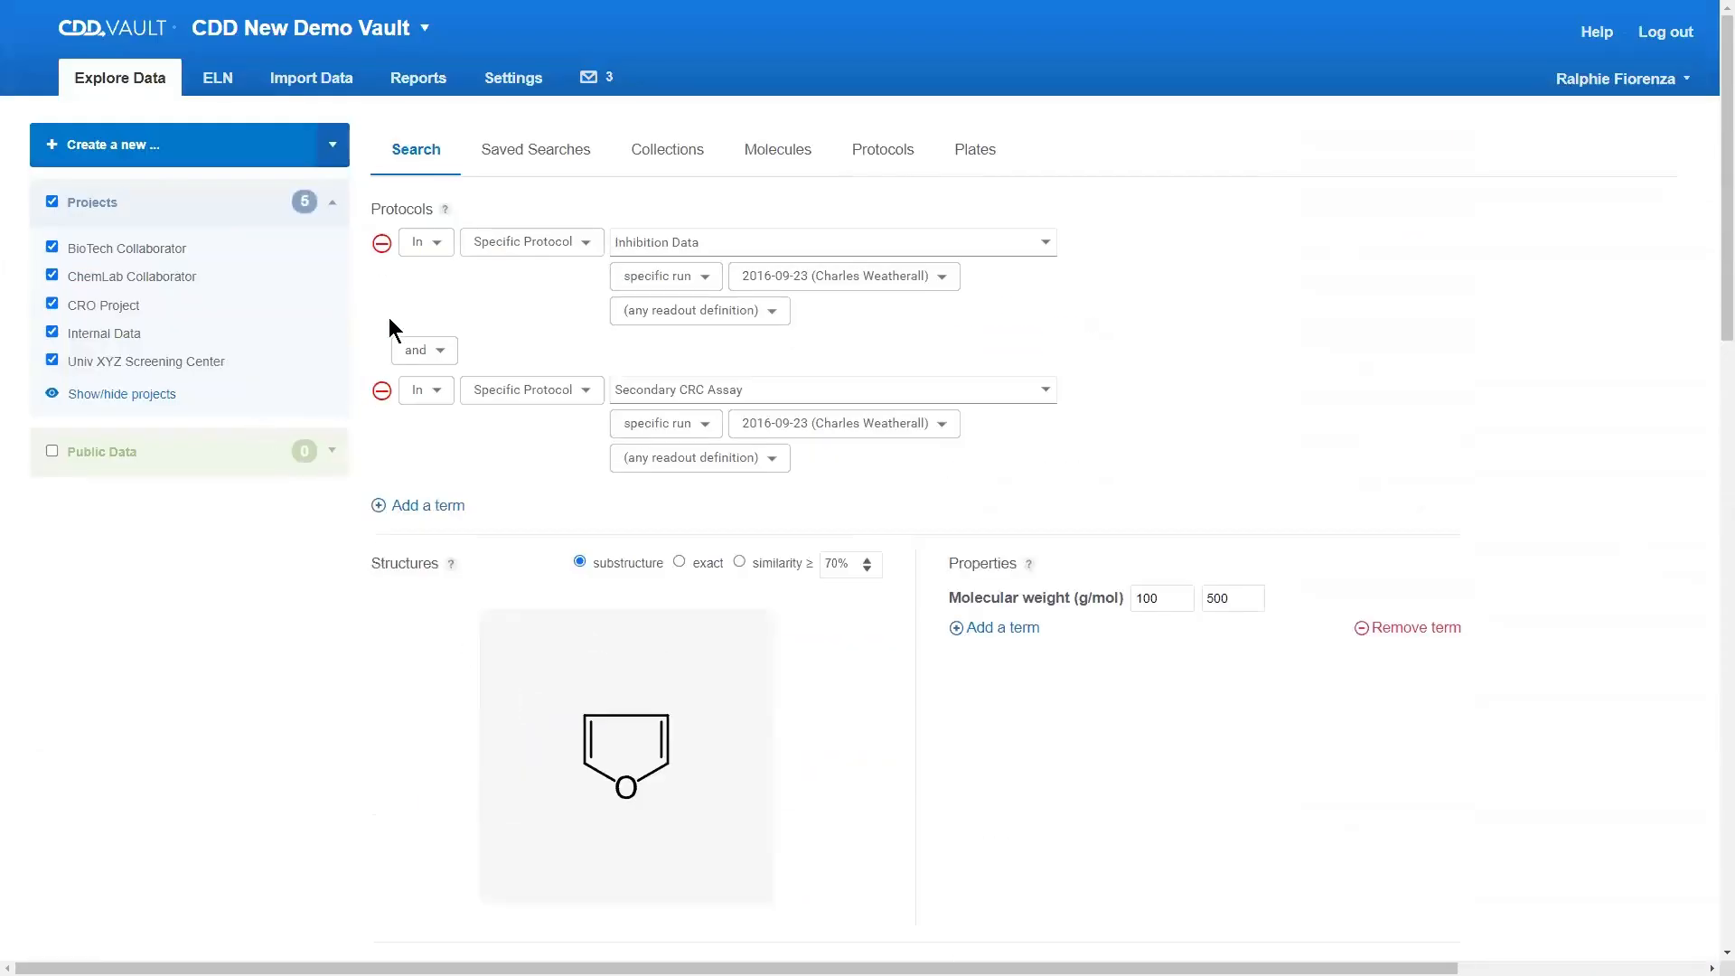
{"action": "left_click", "coordinate": [176, 219]}
{"action": "left_click", "coordinate": [137, 307]}
{"action": "left_click", "coordinate": [407, 280]}
{"action": "left_click", "coordinate": [424, 253]}
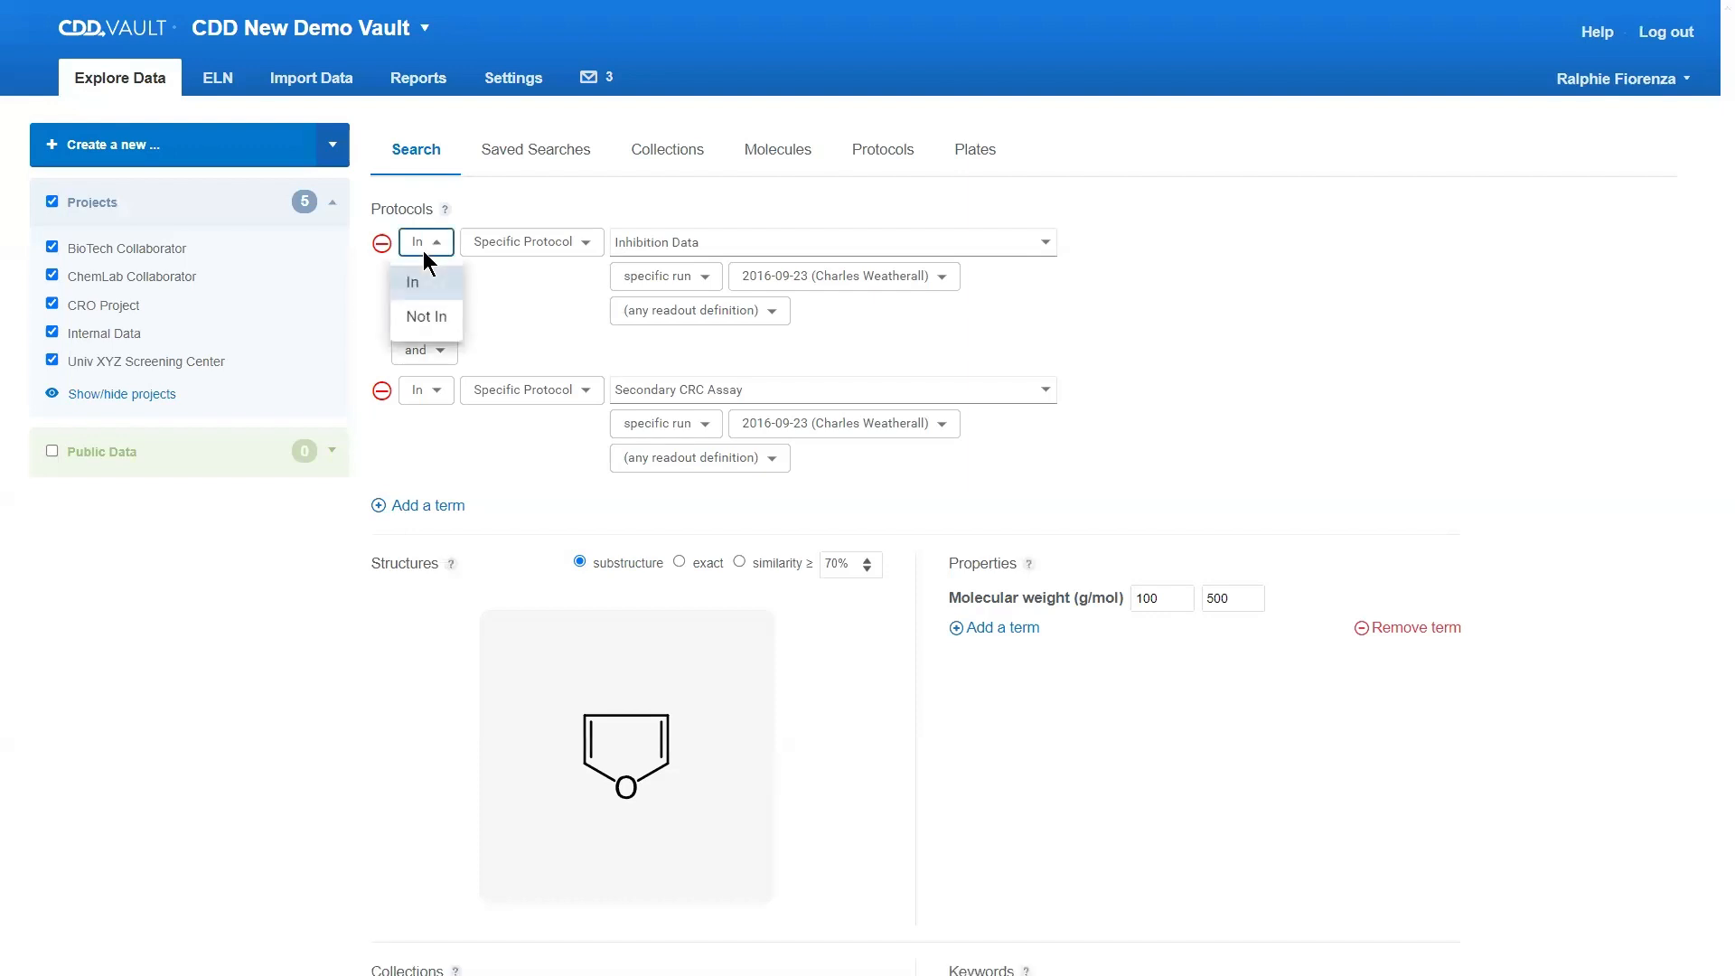
{"action": "left_click", "coordinate": [701, 246]}
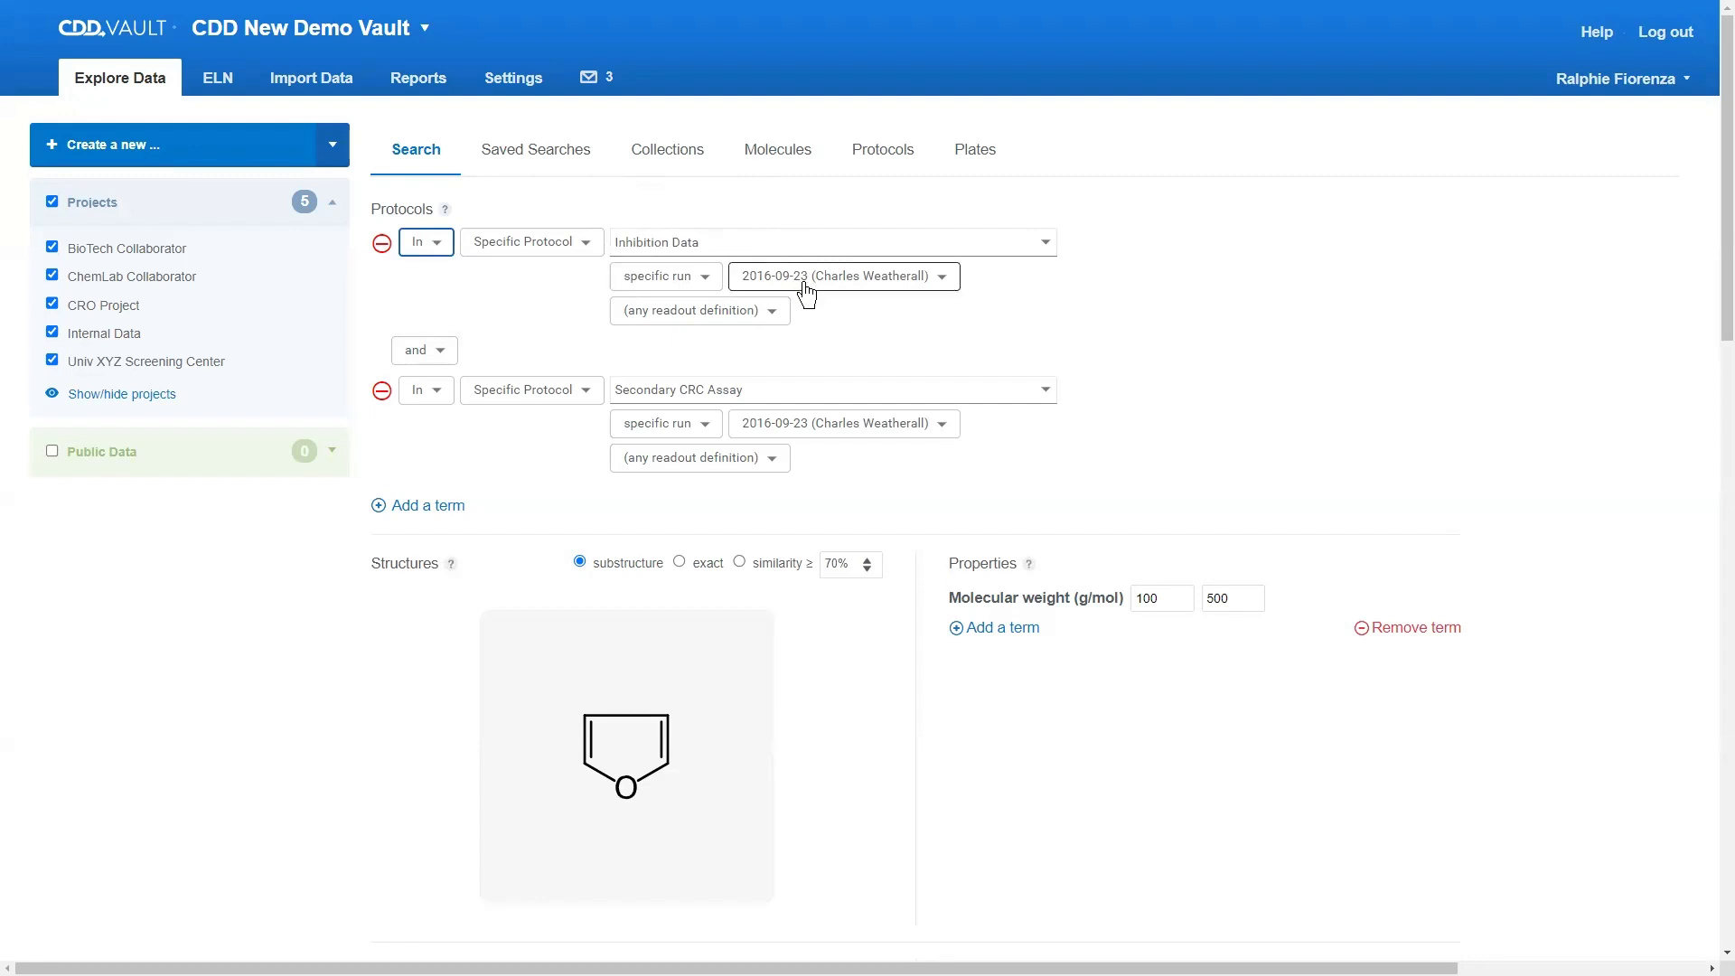
{"action": "left_click", "coordinate": [695, 287]}
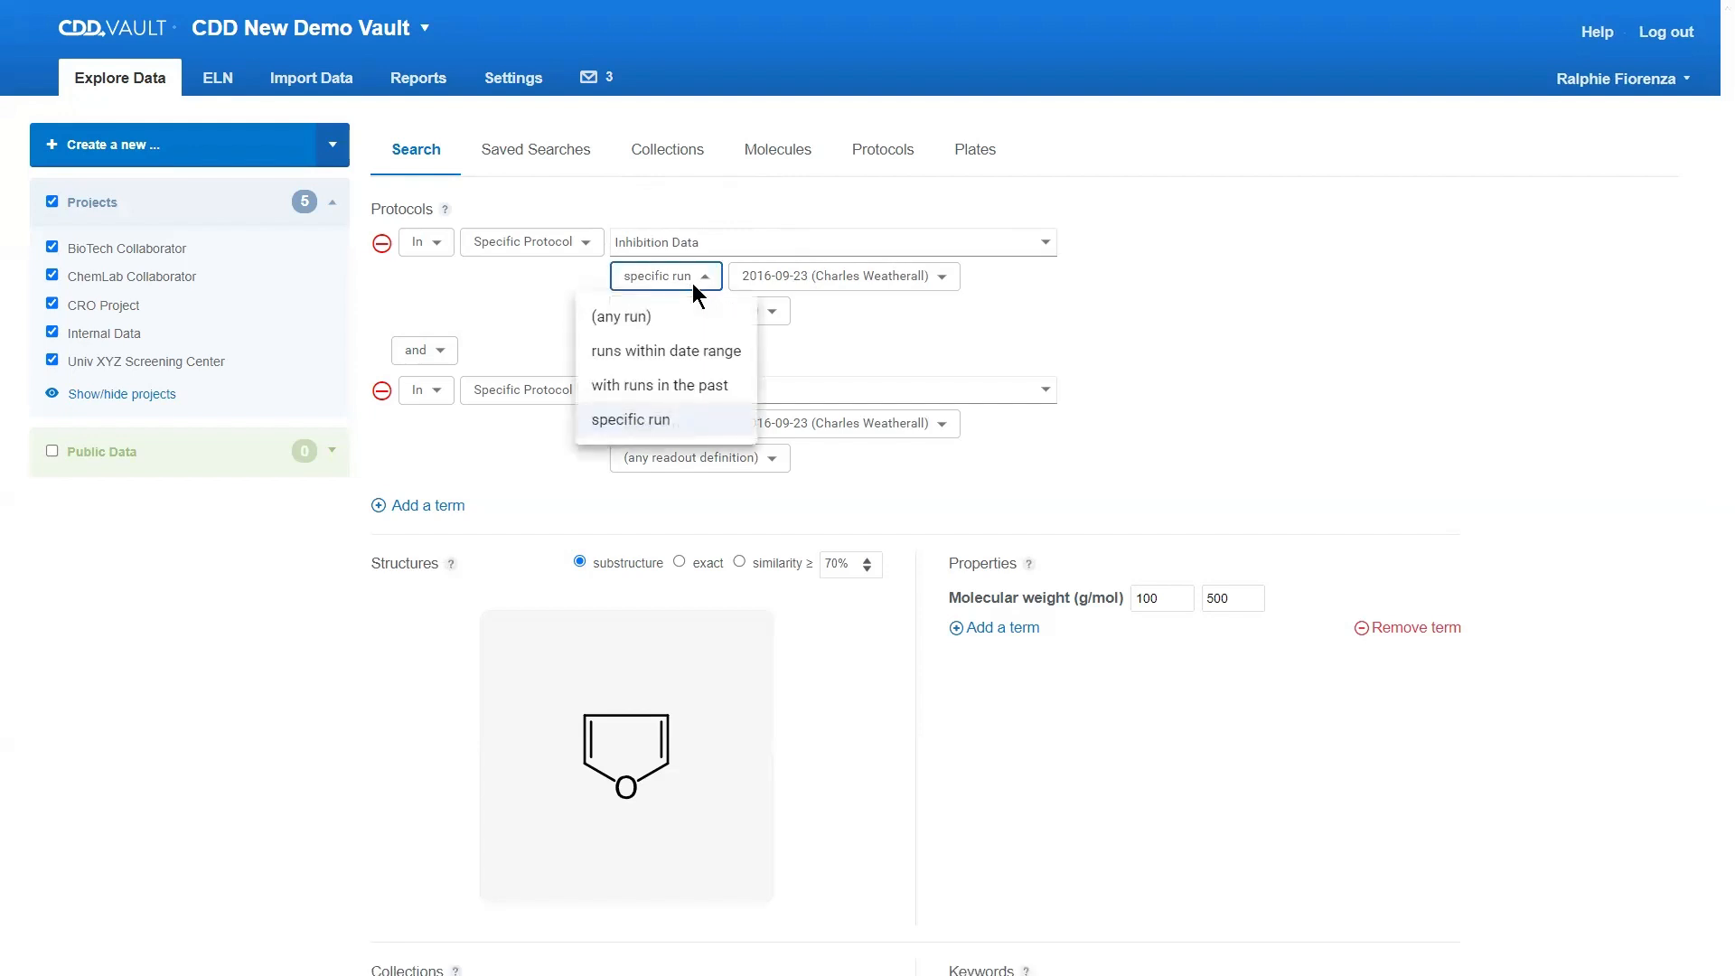
{"action": "left_click", "coordinate": [984, 284]}
Step: Limit the Inhibition Data protocol term to Avg Inhibition (%) readouts from 85 to 95 %
{"action": "left_click", "coordinate": [757, 316]}
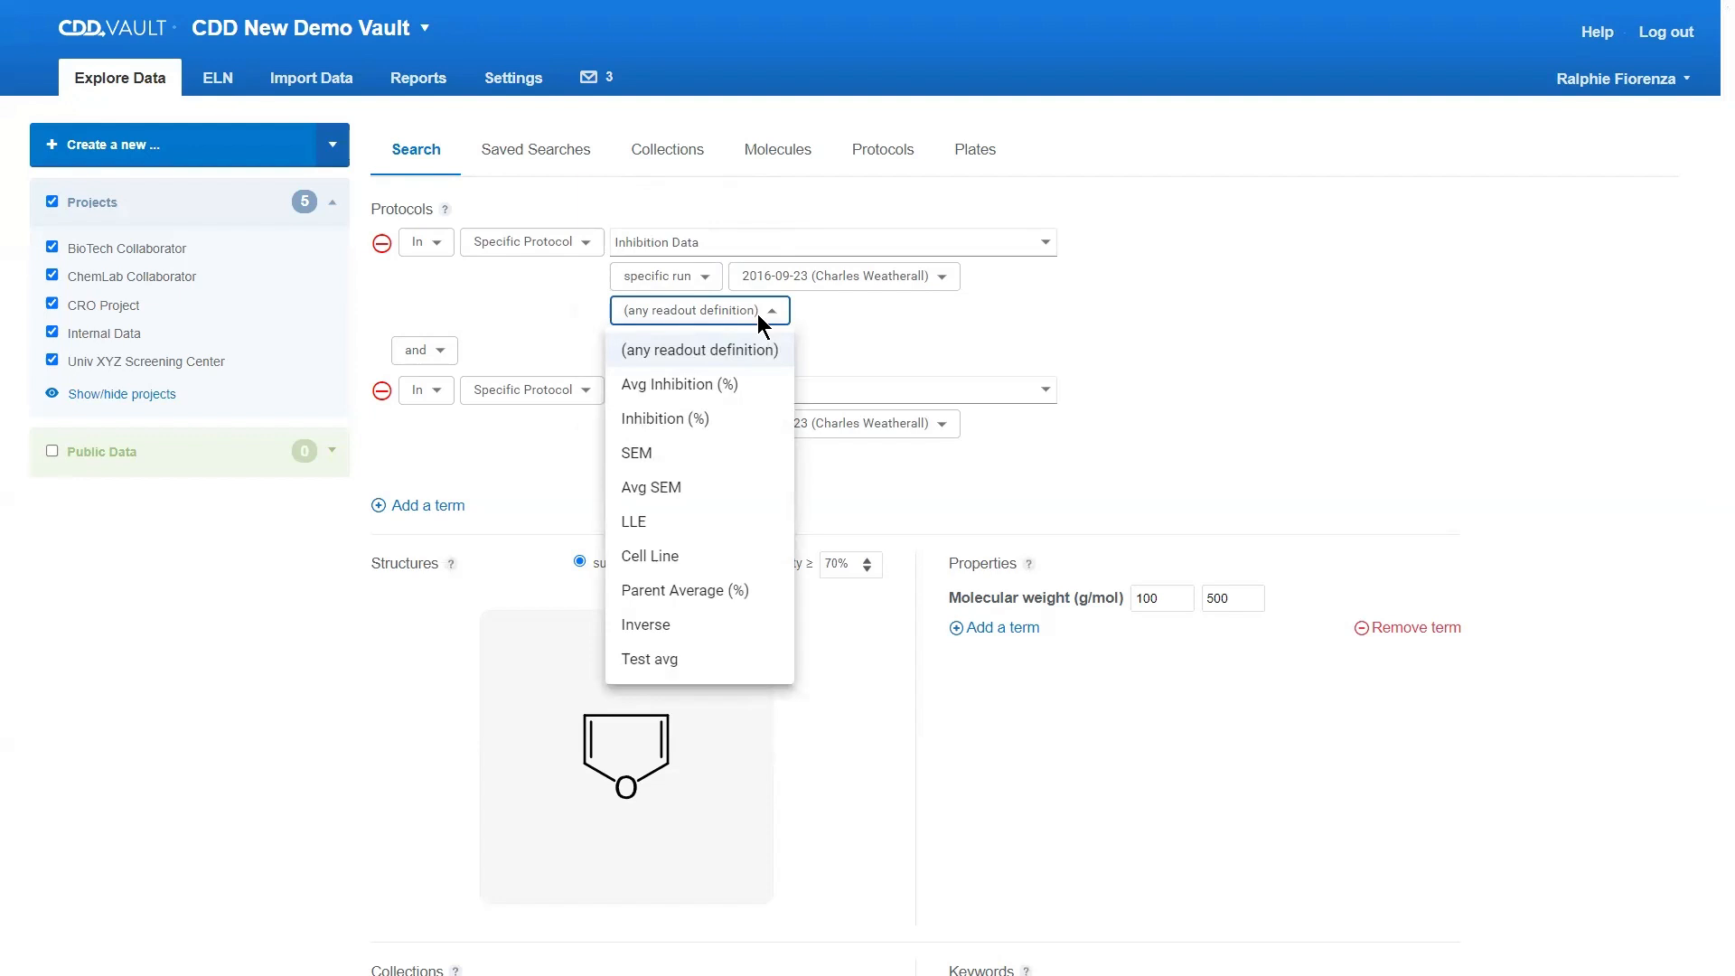
{"action": "left_click", "coordinate": [685, 387]}
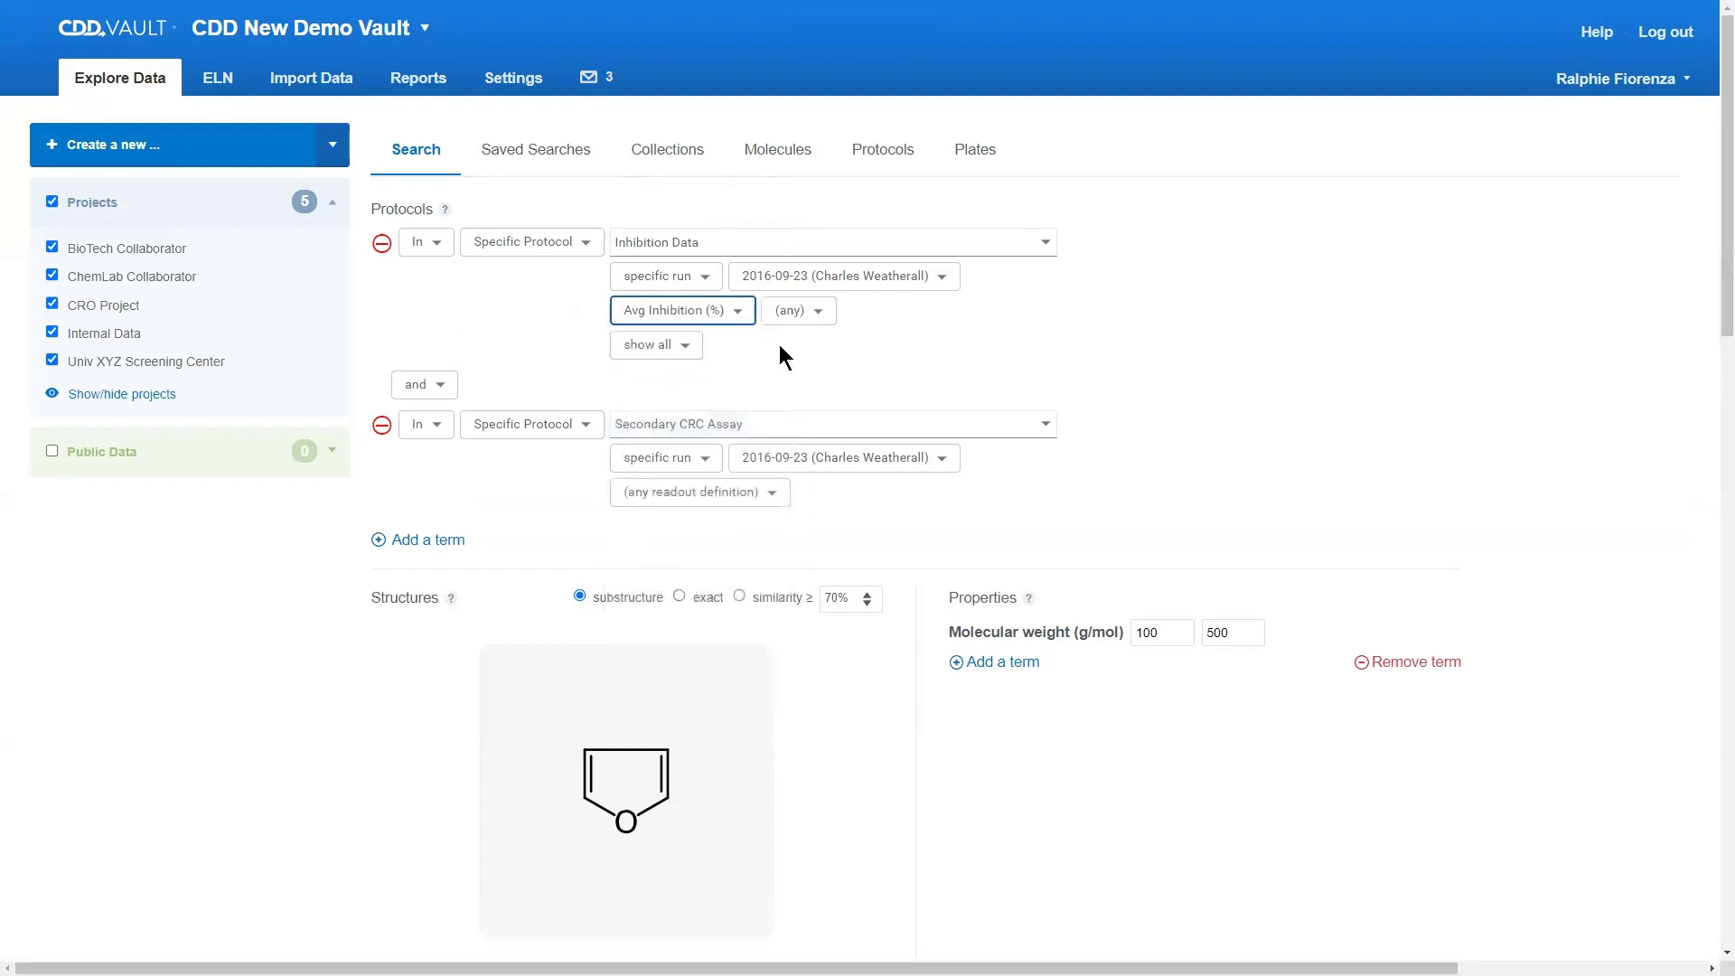
{"action": "left_click", "coordinate": [791, 321]}
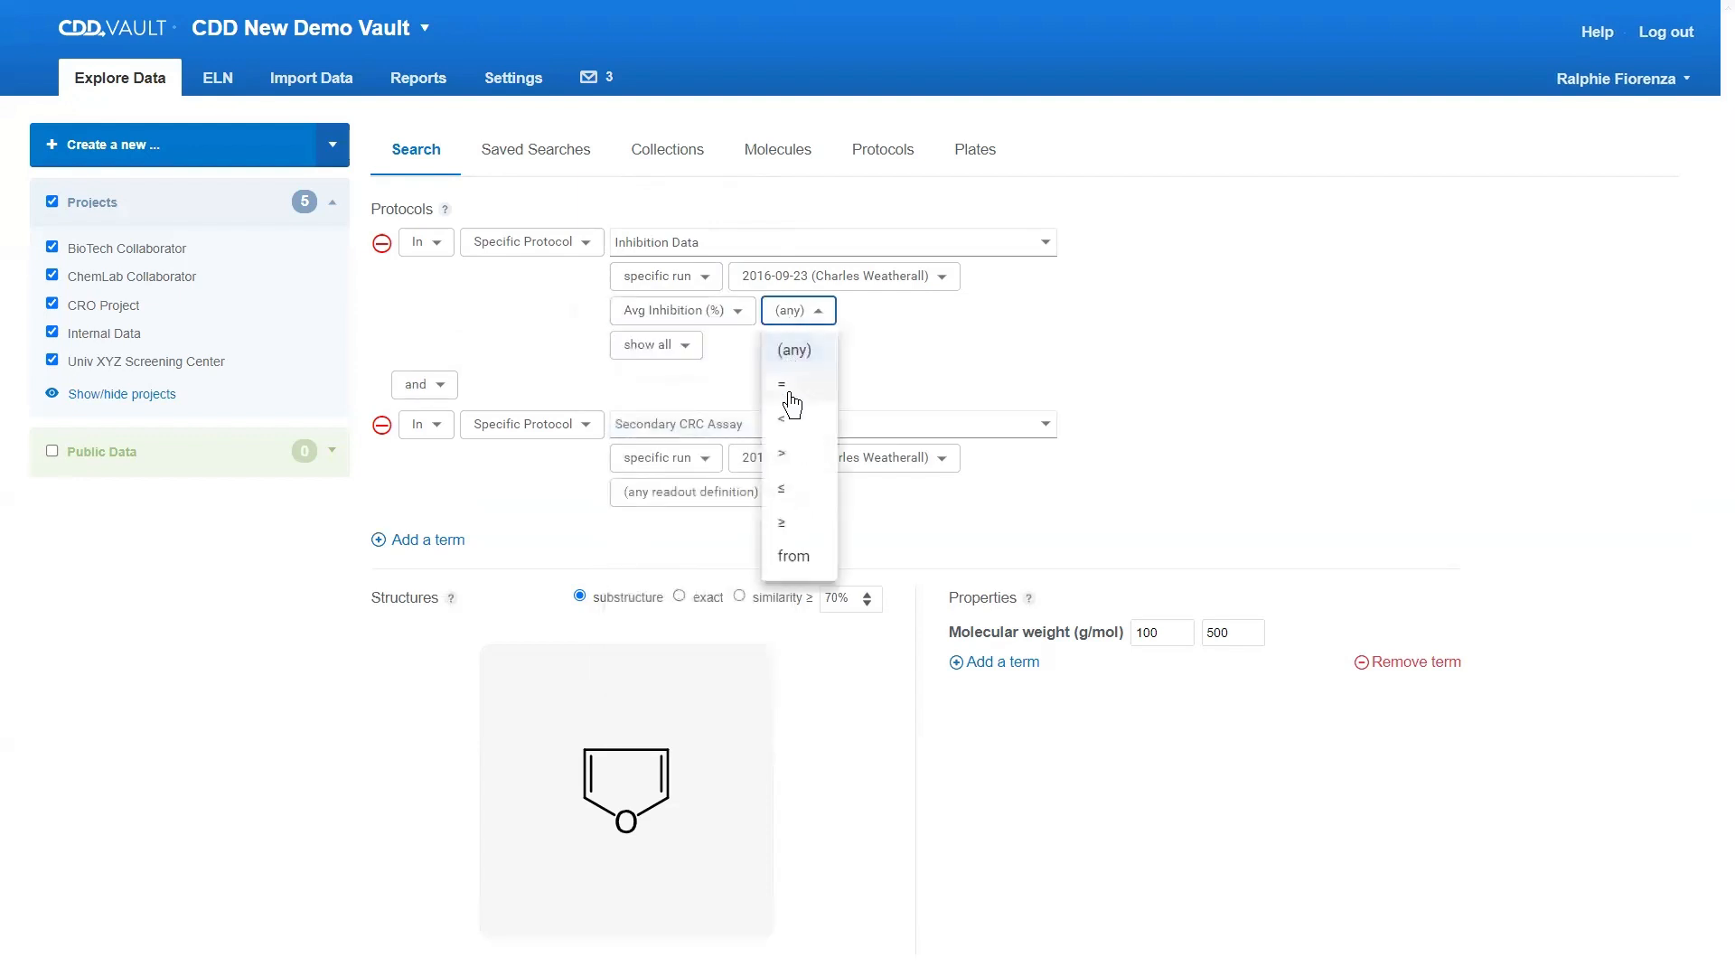
{"action": "left_click", "coordinate": [793, 553]}
{"action": "left_click", "coordinate": [863, 312]}
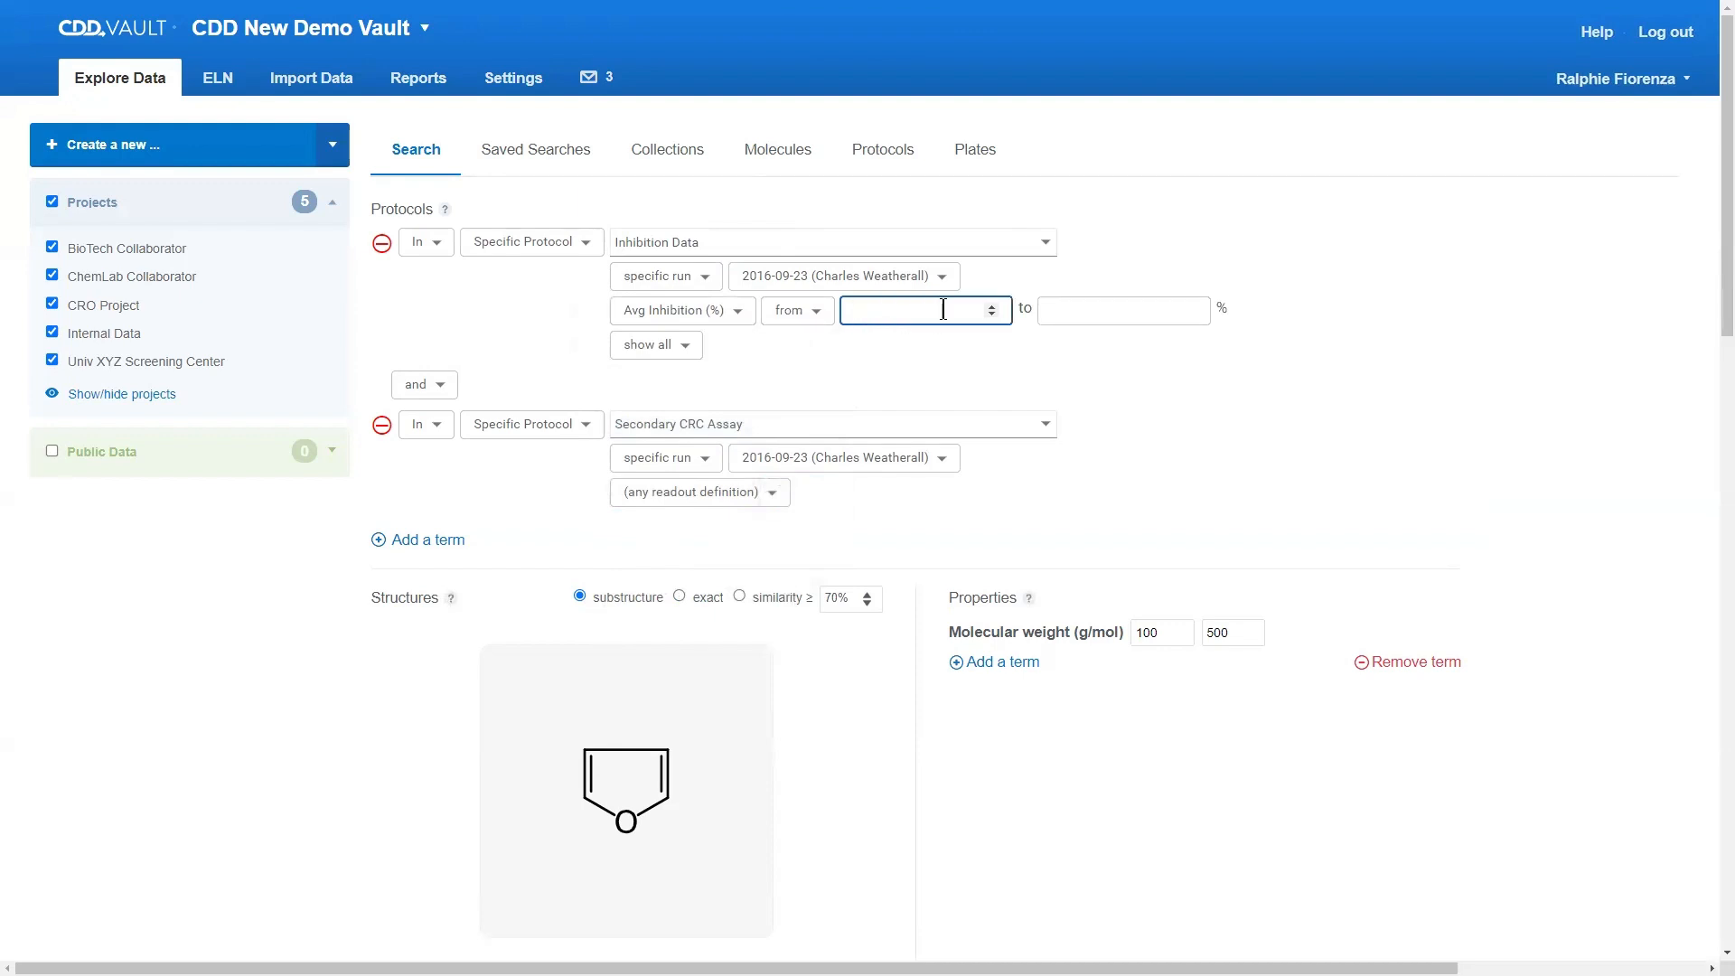
{"action": "type", "text": "85"}
{"action": "key", "text": "Tab"}
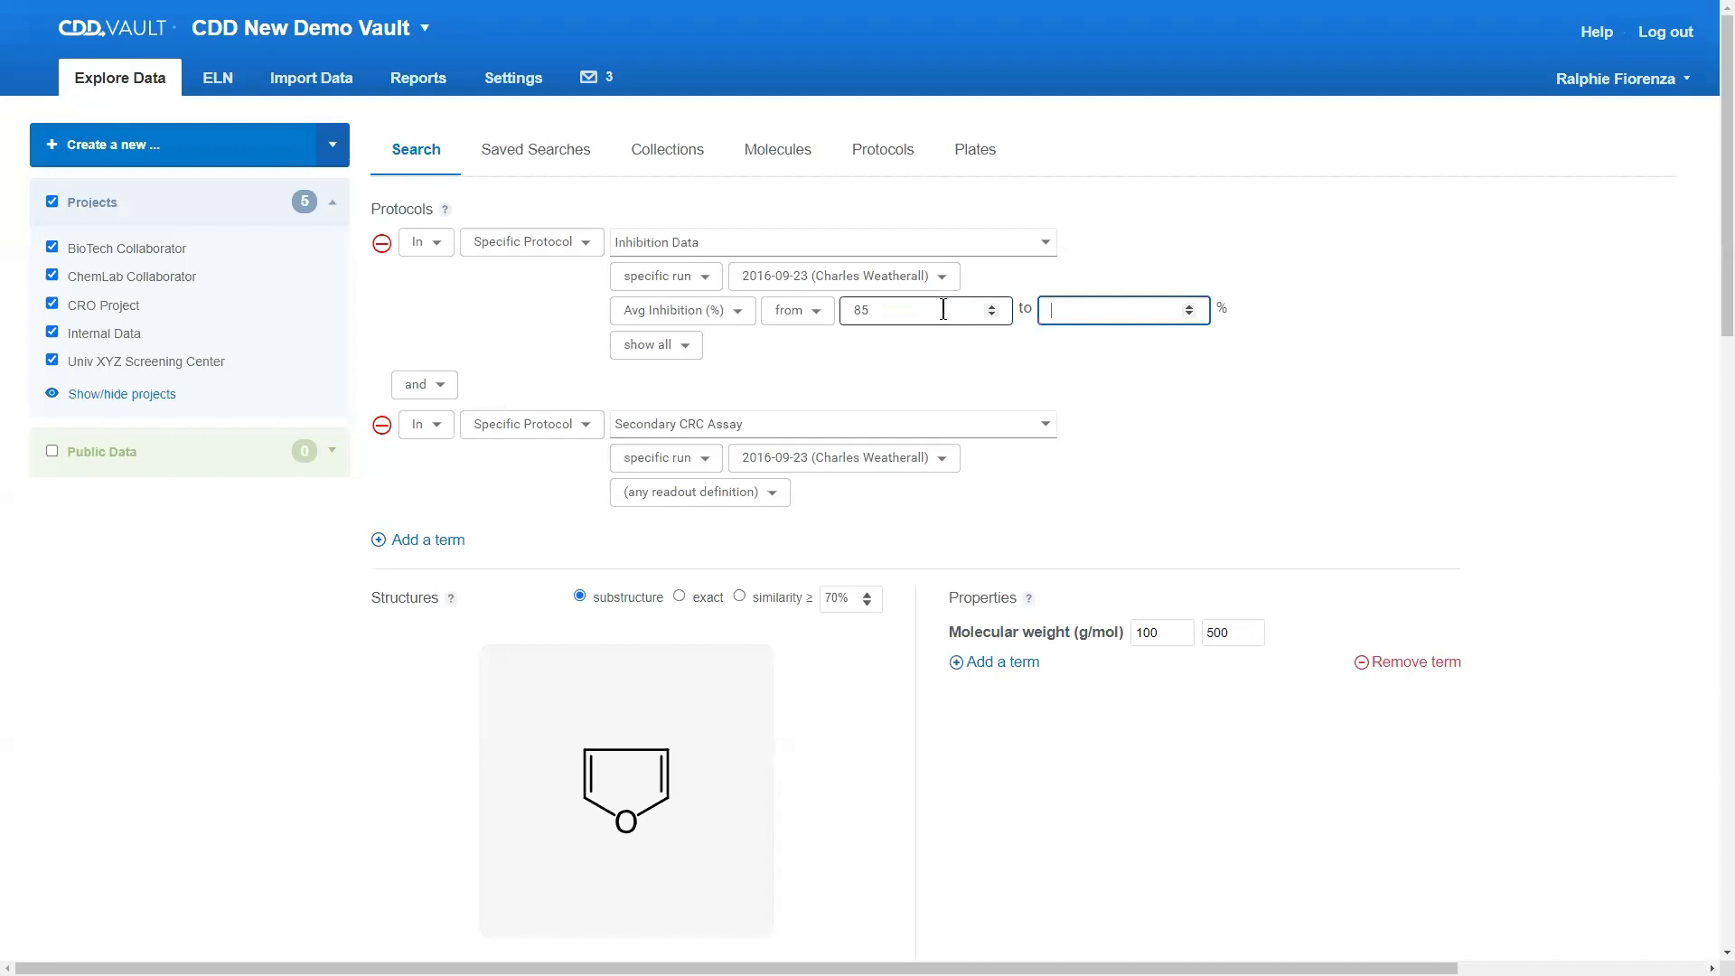
{"action": "type", "text": "95"}
{"action": "left_click", "coordinate": [1127, 367]}
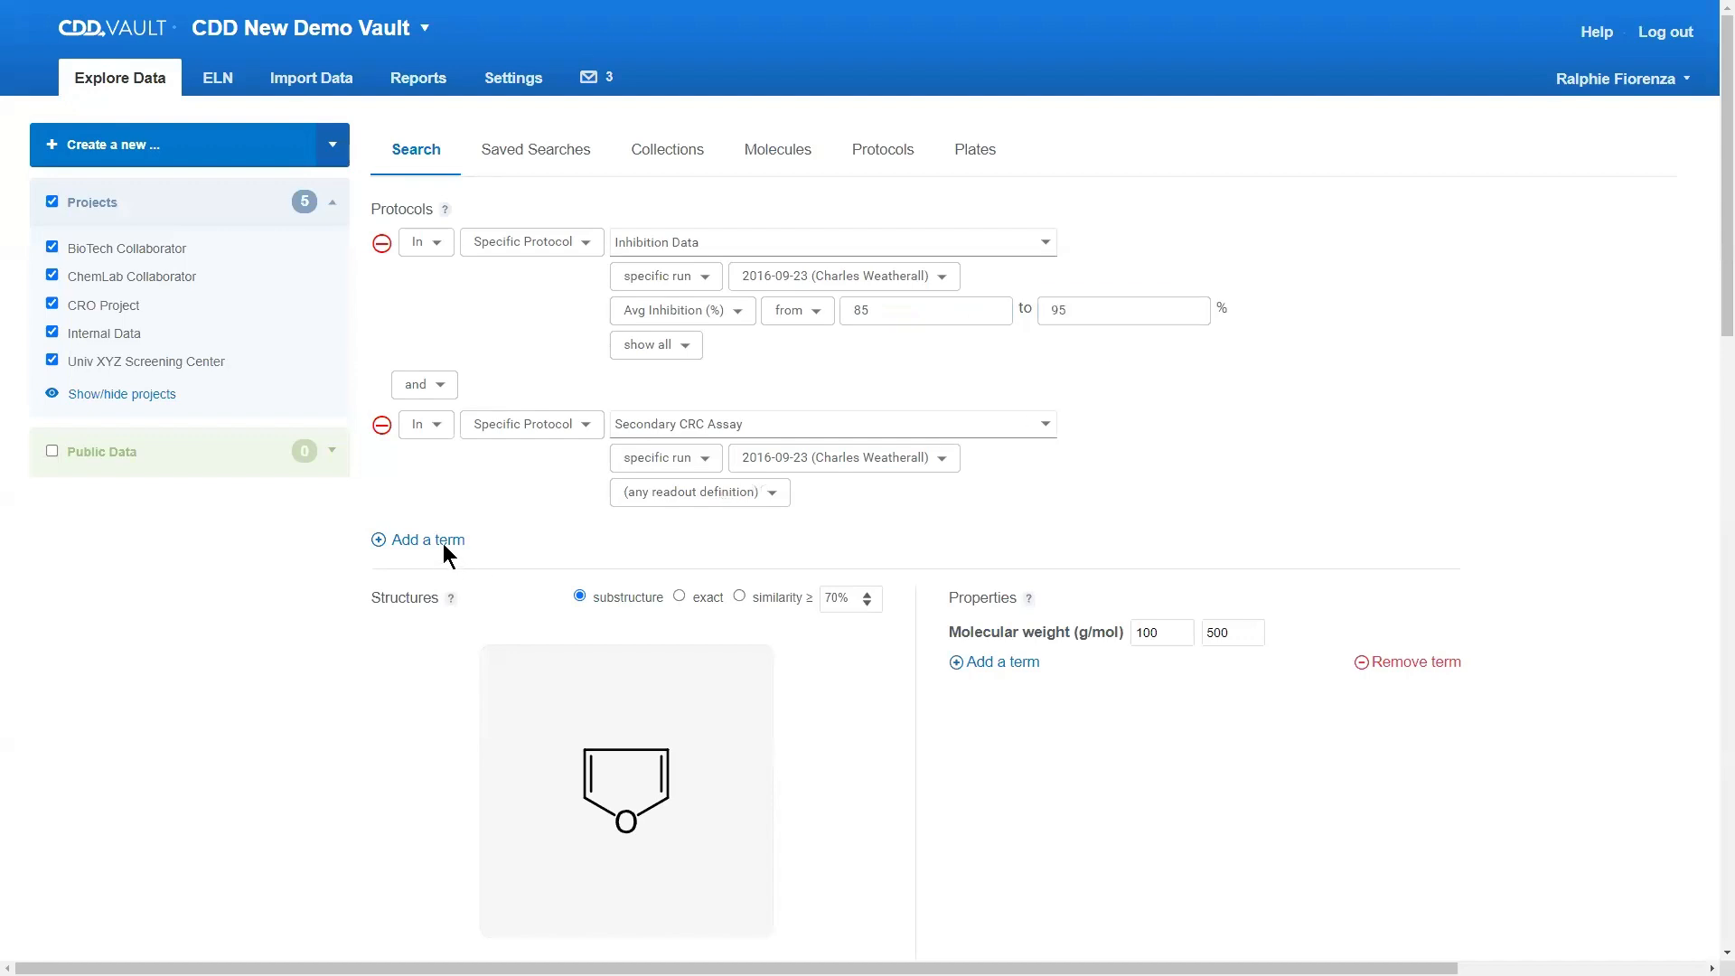
Step: Examine the and/or options between the protocol terms, the remaining structure and keyword criteria, and the results table
{"action": "left_click", "coordinate": [418, 386]}
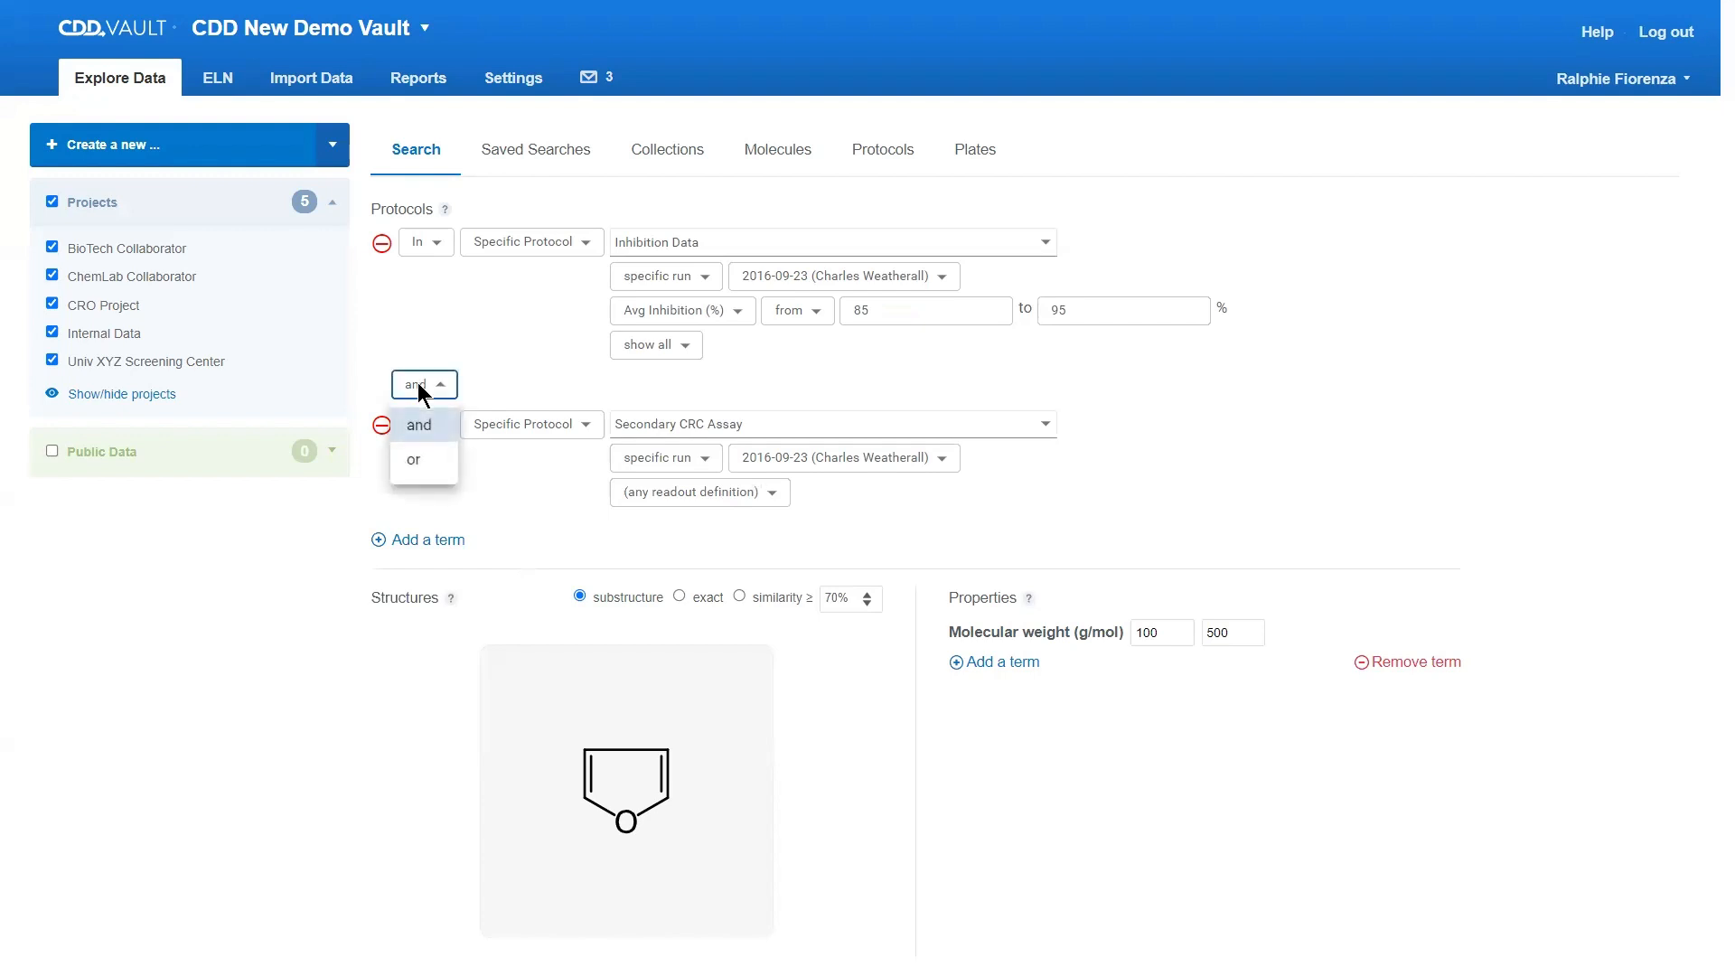
{"action": "left_click", "coordinate": [1185, 421]}
{"action": "scroll", "coordinate": [1187, 416], "scroll_direction": "down", "scroll_amount": 3}
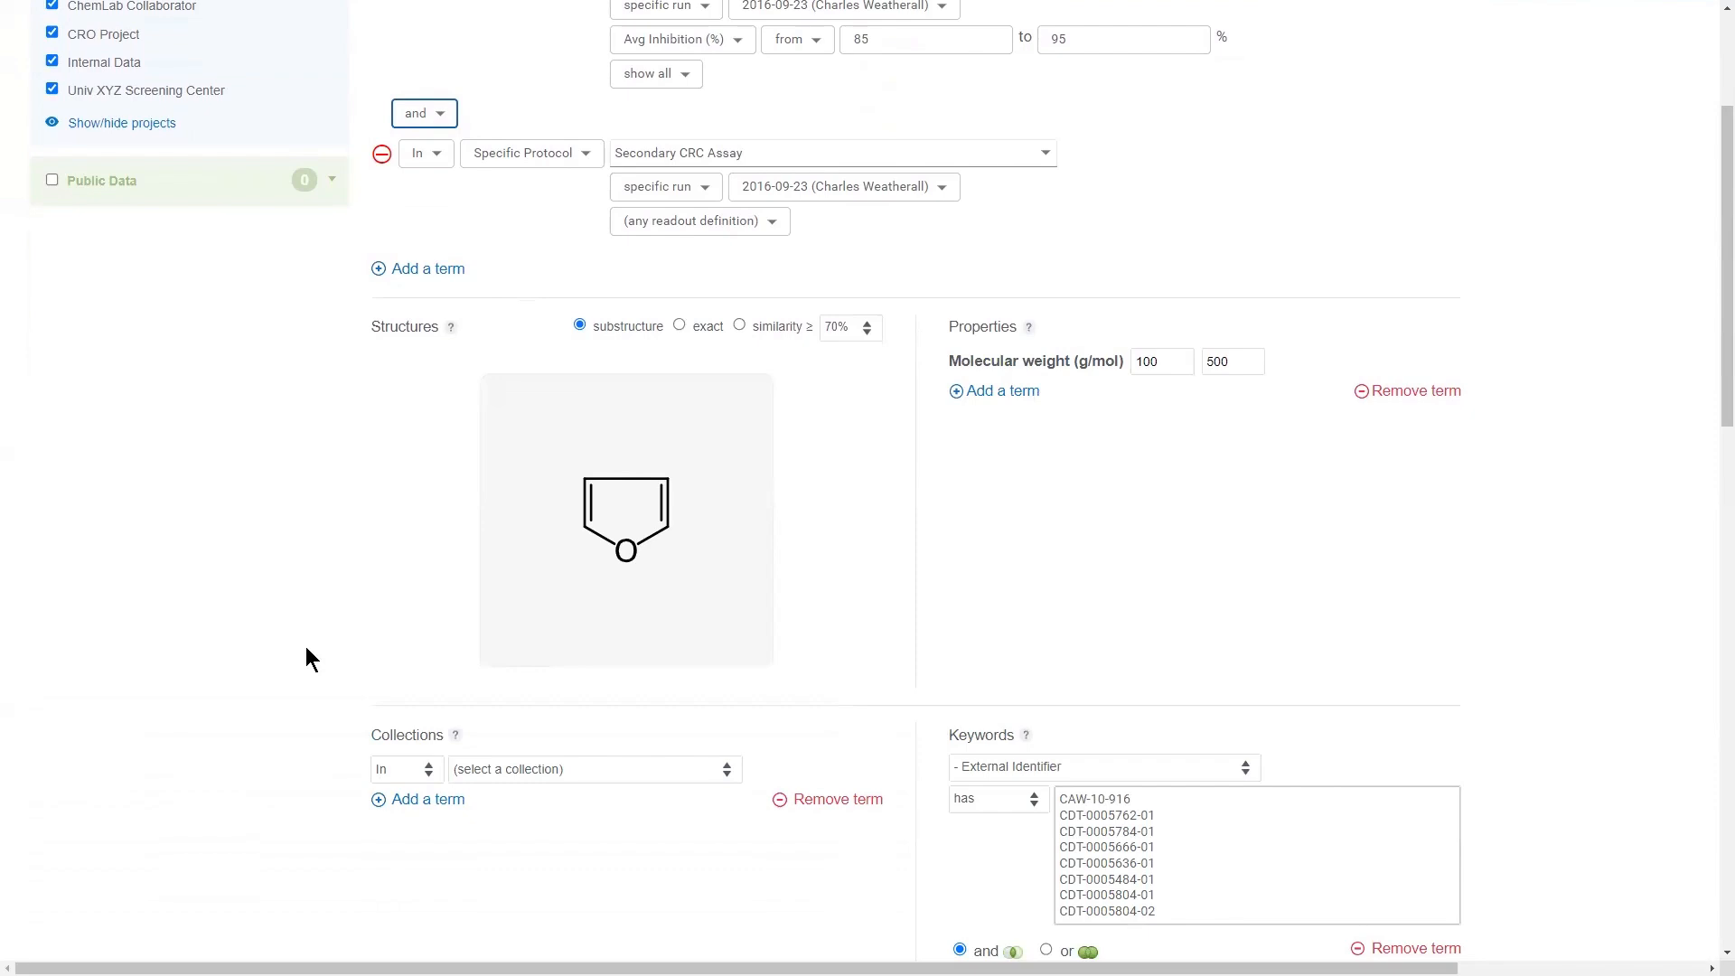
{"action": "scroll", "coordinate": [305, 637], "scroll_direction": "down", "scroll_amount": 4}
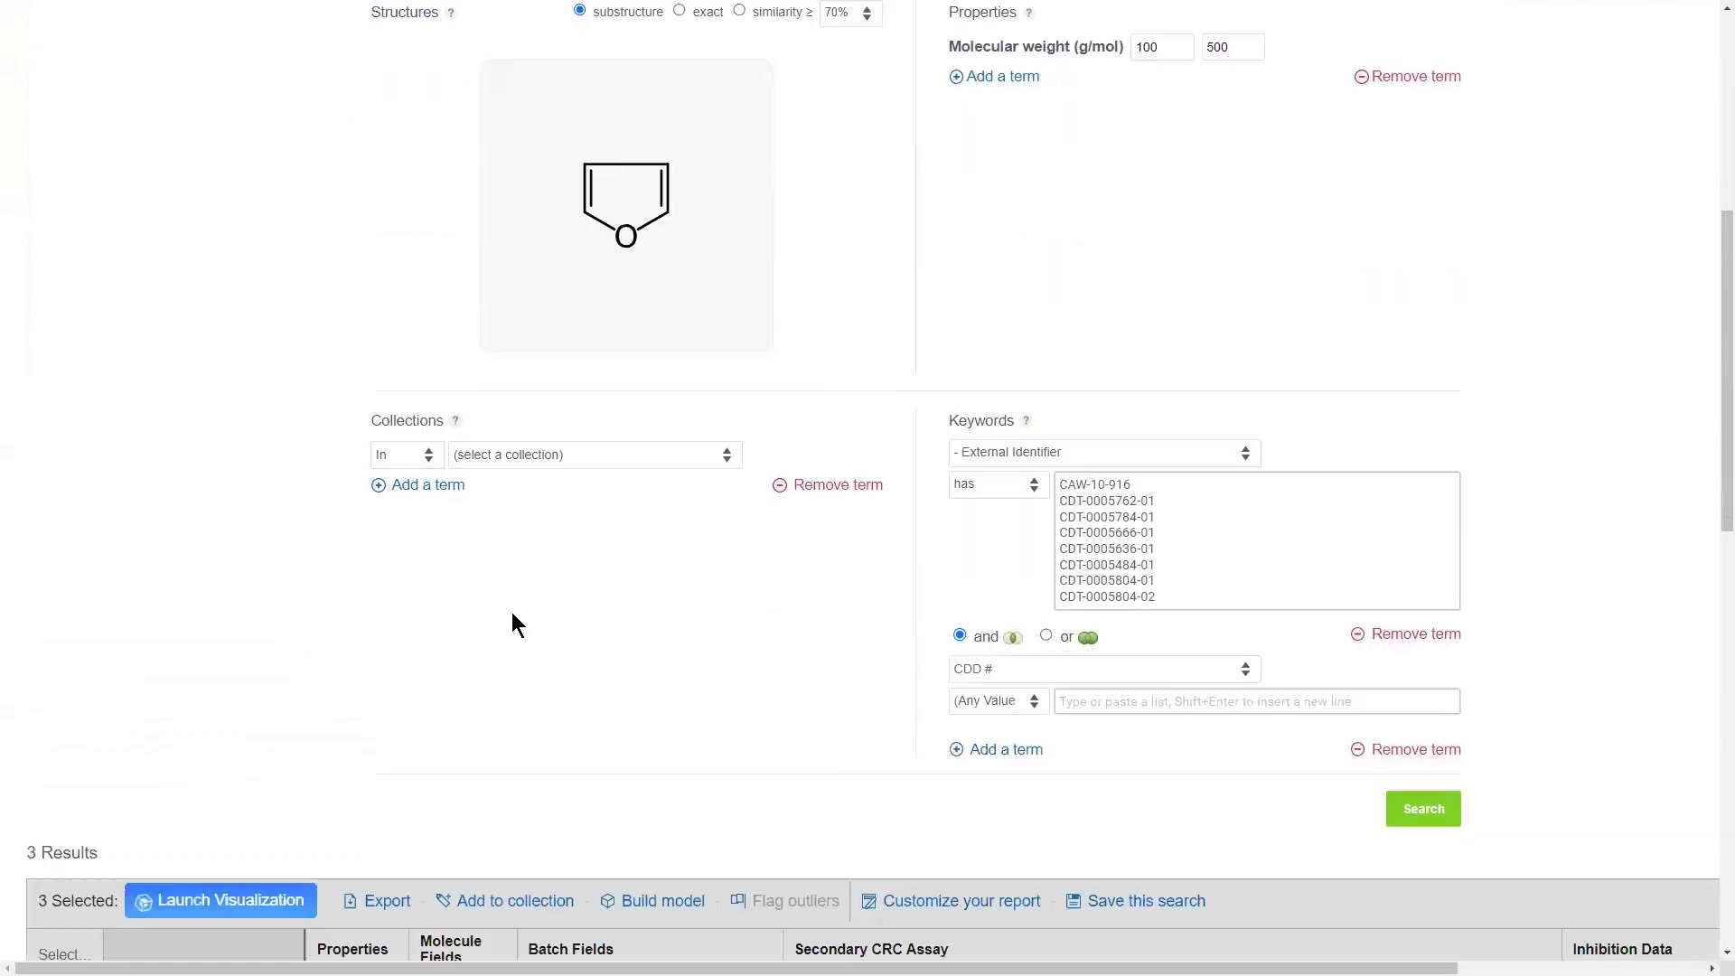
{"action": "left_click", "coordinate": [1131, 518]}
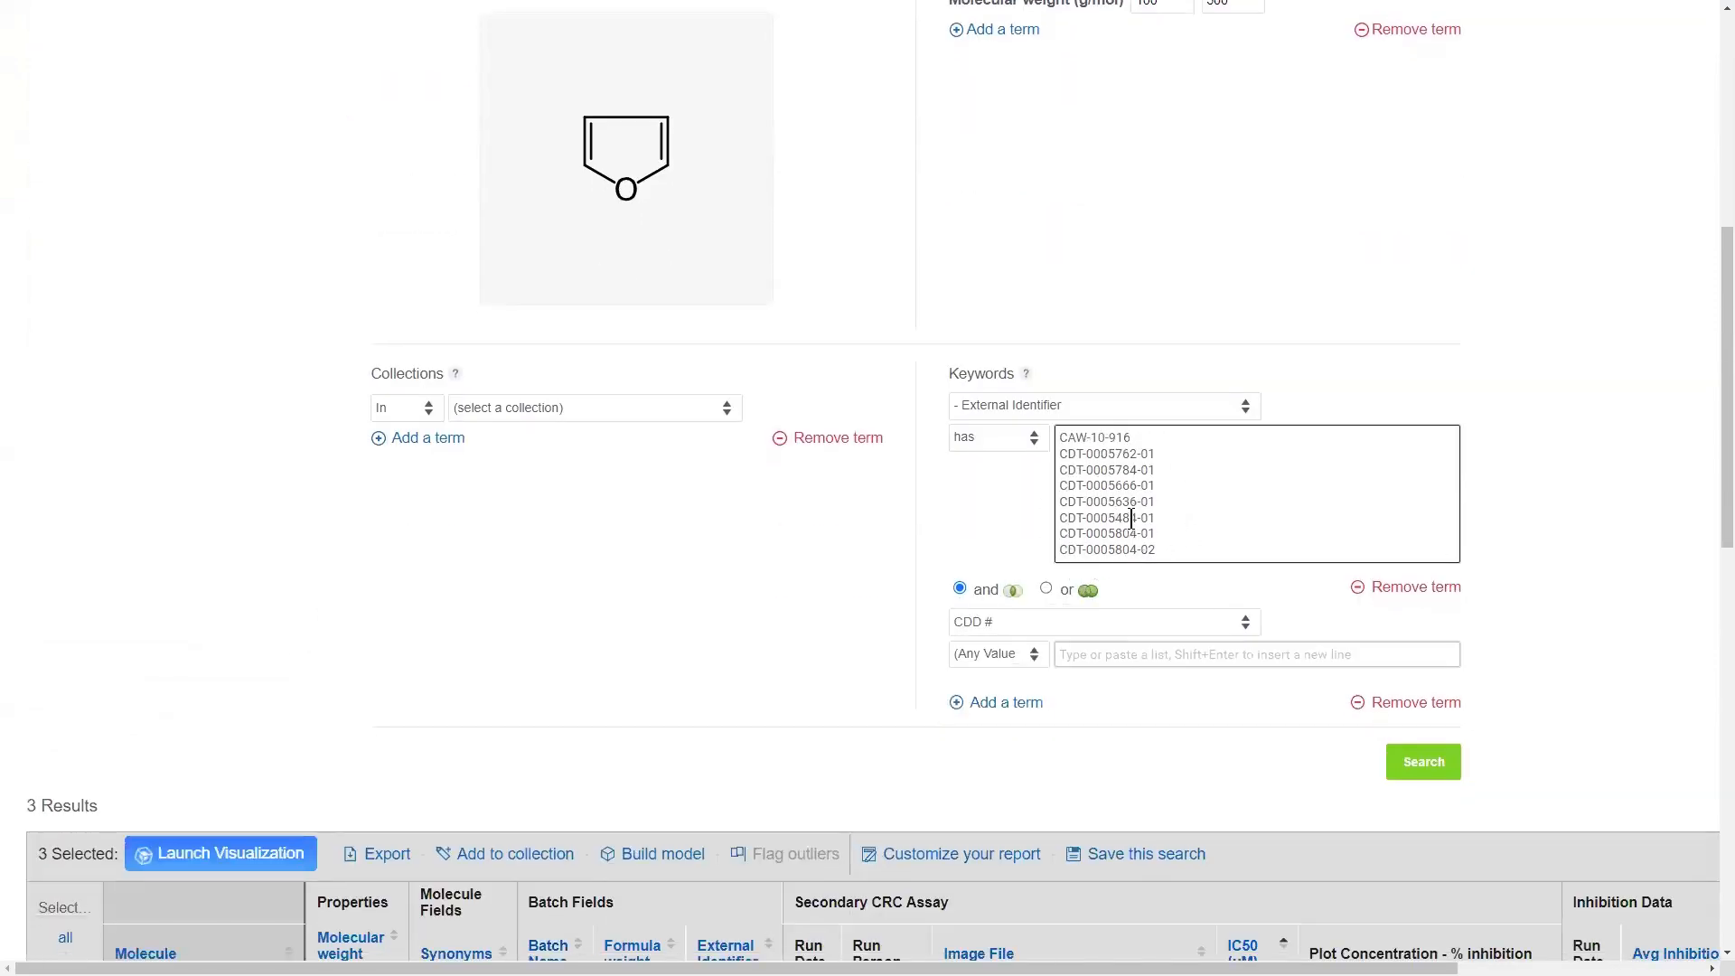
{"action": "scroll", "coordinate": [426, 463], "scroll_direction": "down", "scroll_amount": 5}
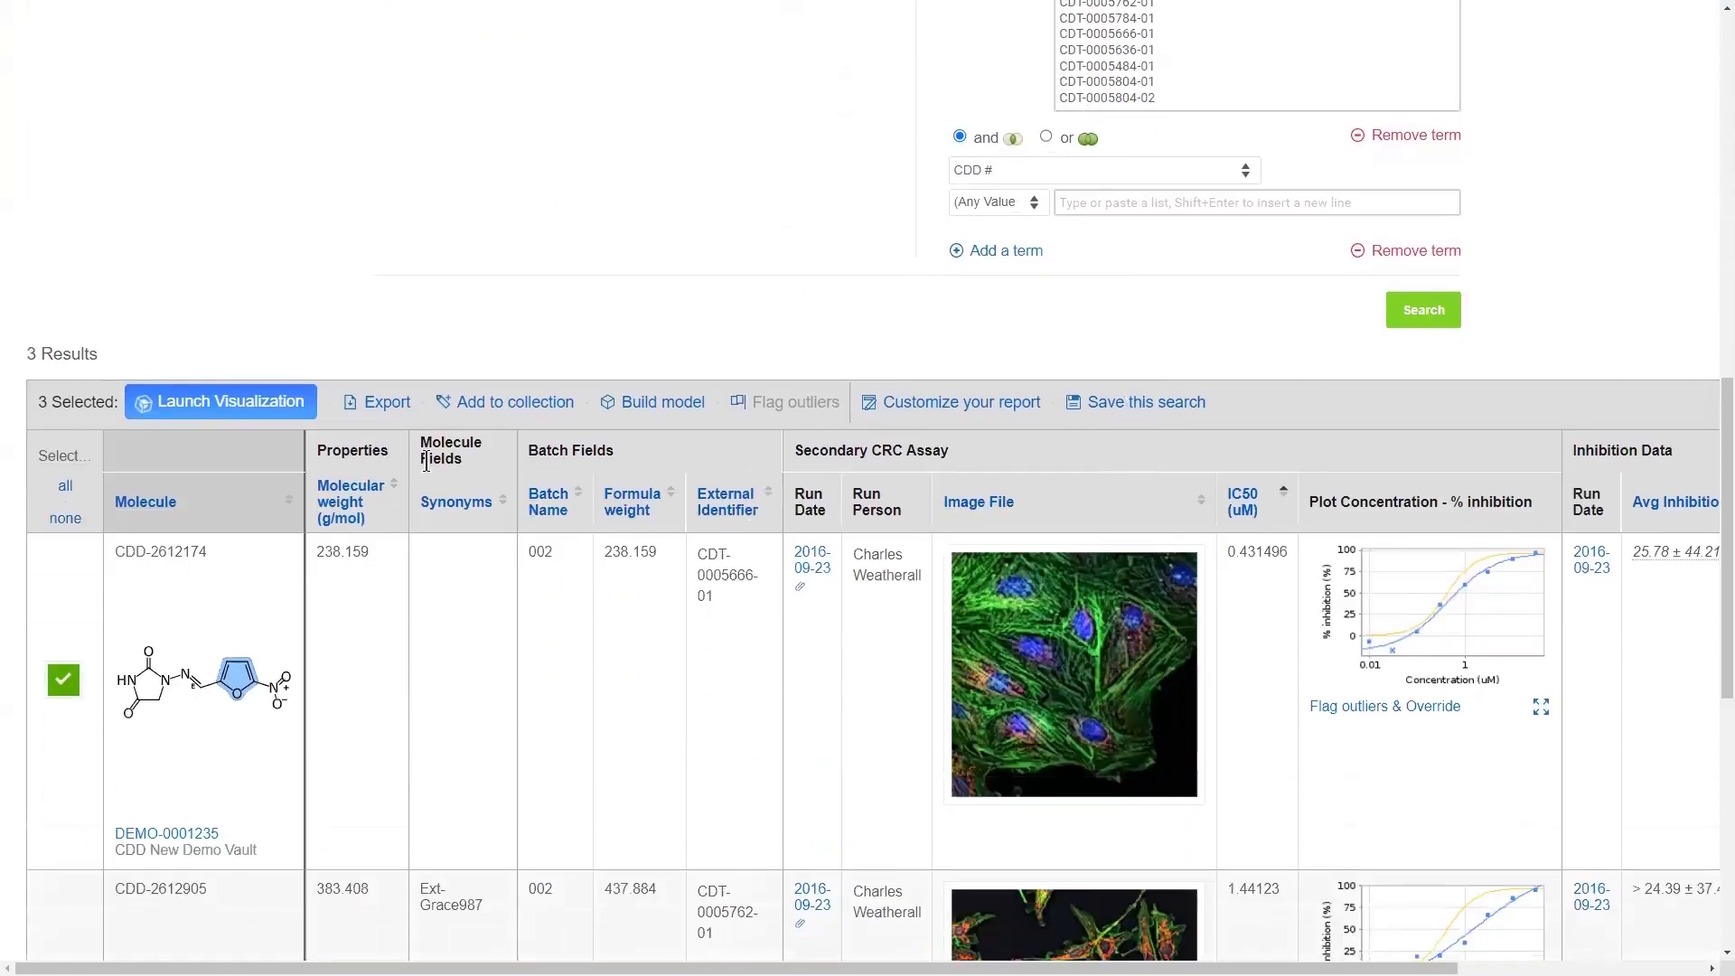
{"action": "left_click", "coordinate": [609, 464]}
{"action": "scroll", "coordinate": [671, 358], "scroll_direction": "up", "scroll_amount": 2}
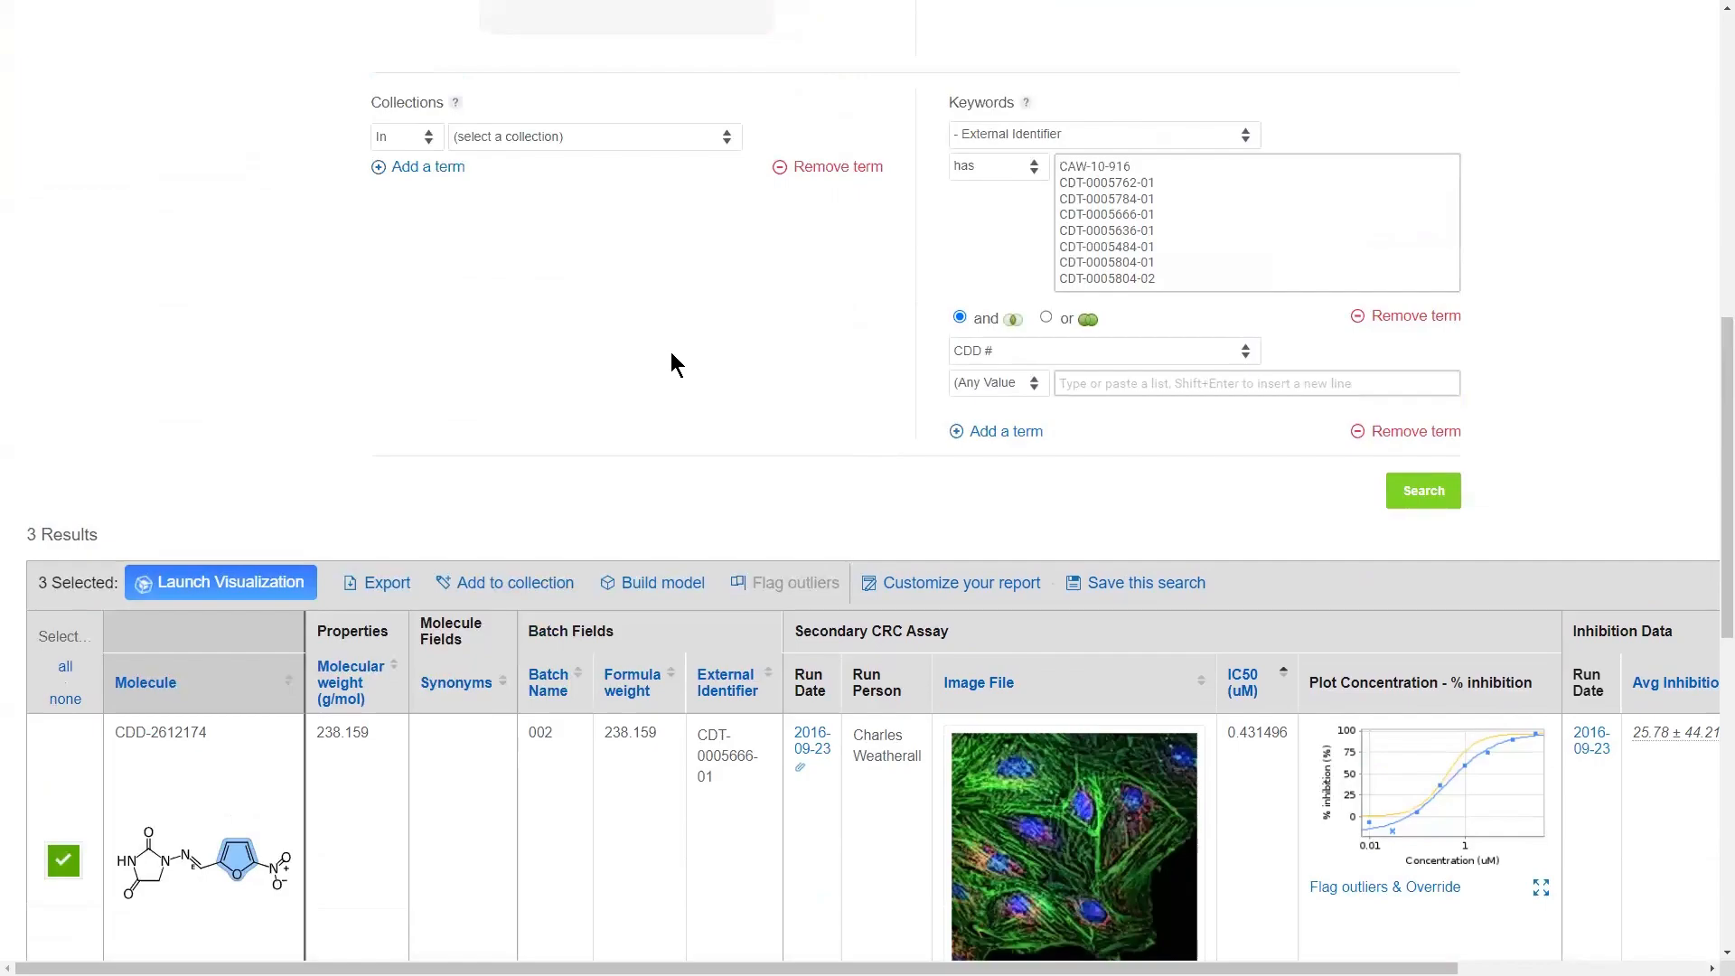
{"action": "scroll", "coordinate": [794, 410], "scroll_direction": "down", "scroll_amount": 5}
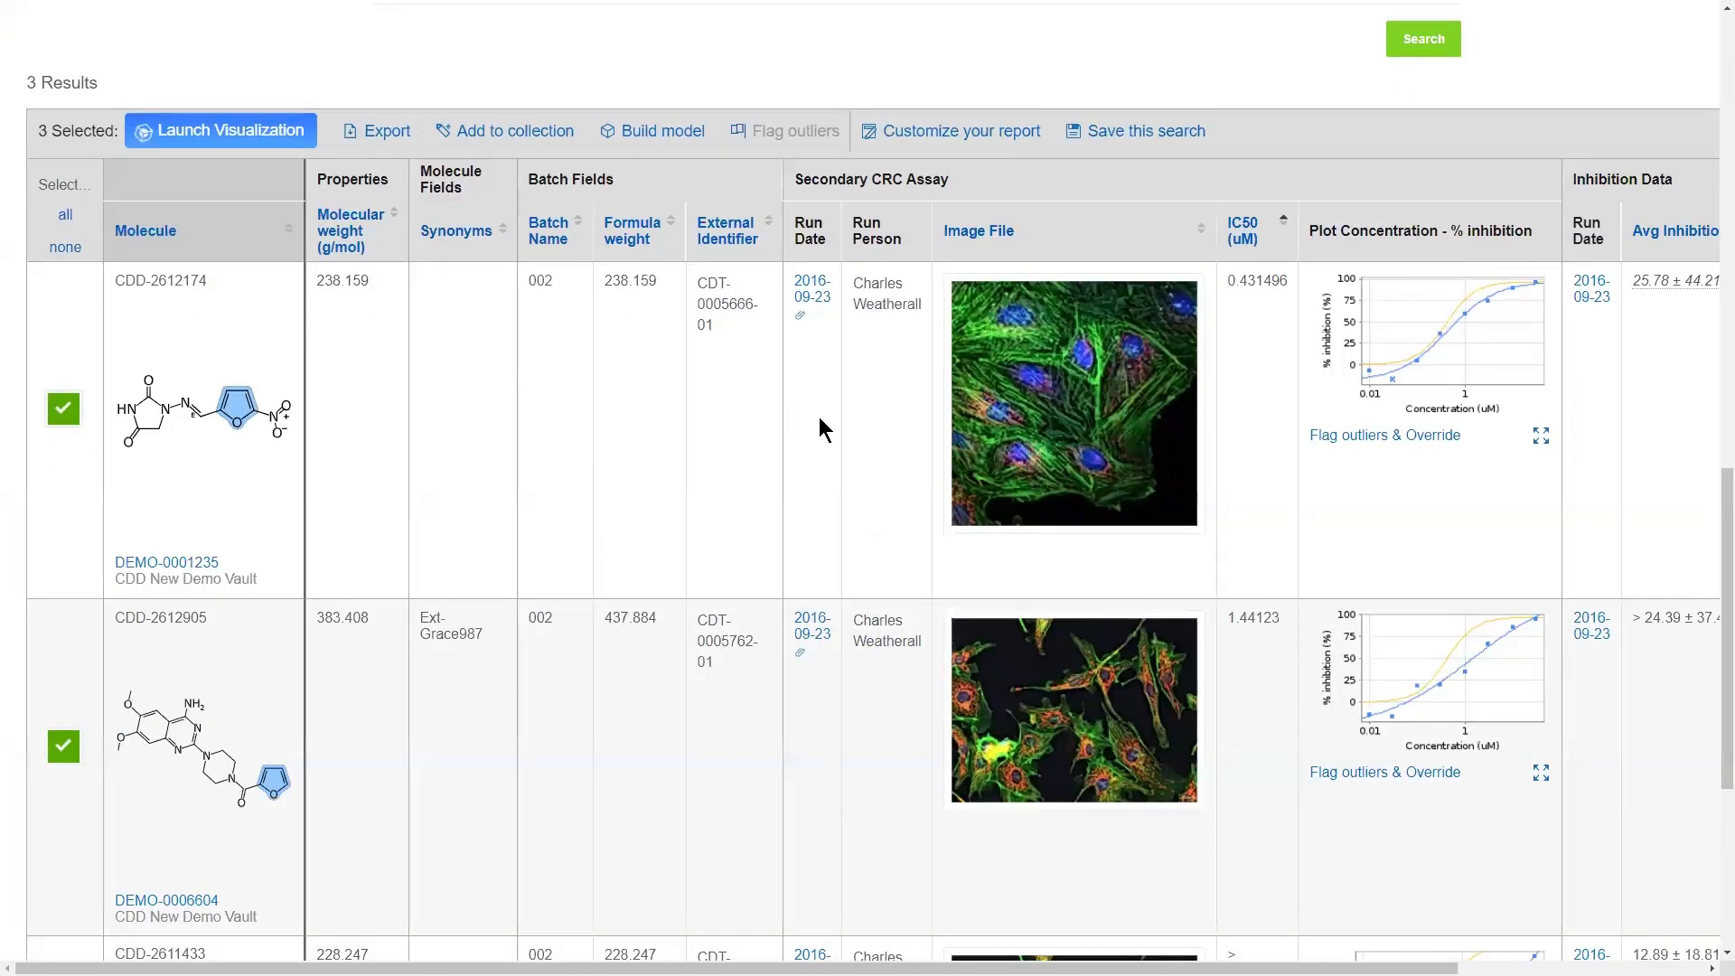
Step: Customize the report to include the R squared column for the Secondary CRC Assay and update it
{"action": "scroll", "coordinate": [1424, 743], "scroll_direction": "right", "scroll_amount": 3}
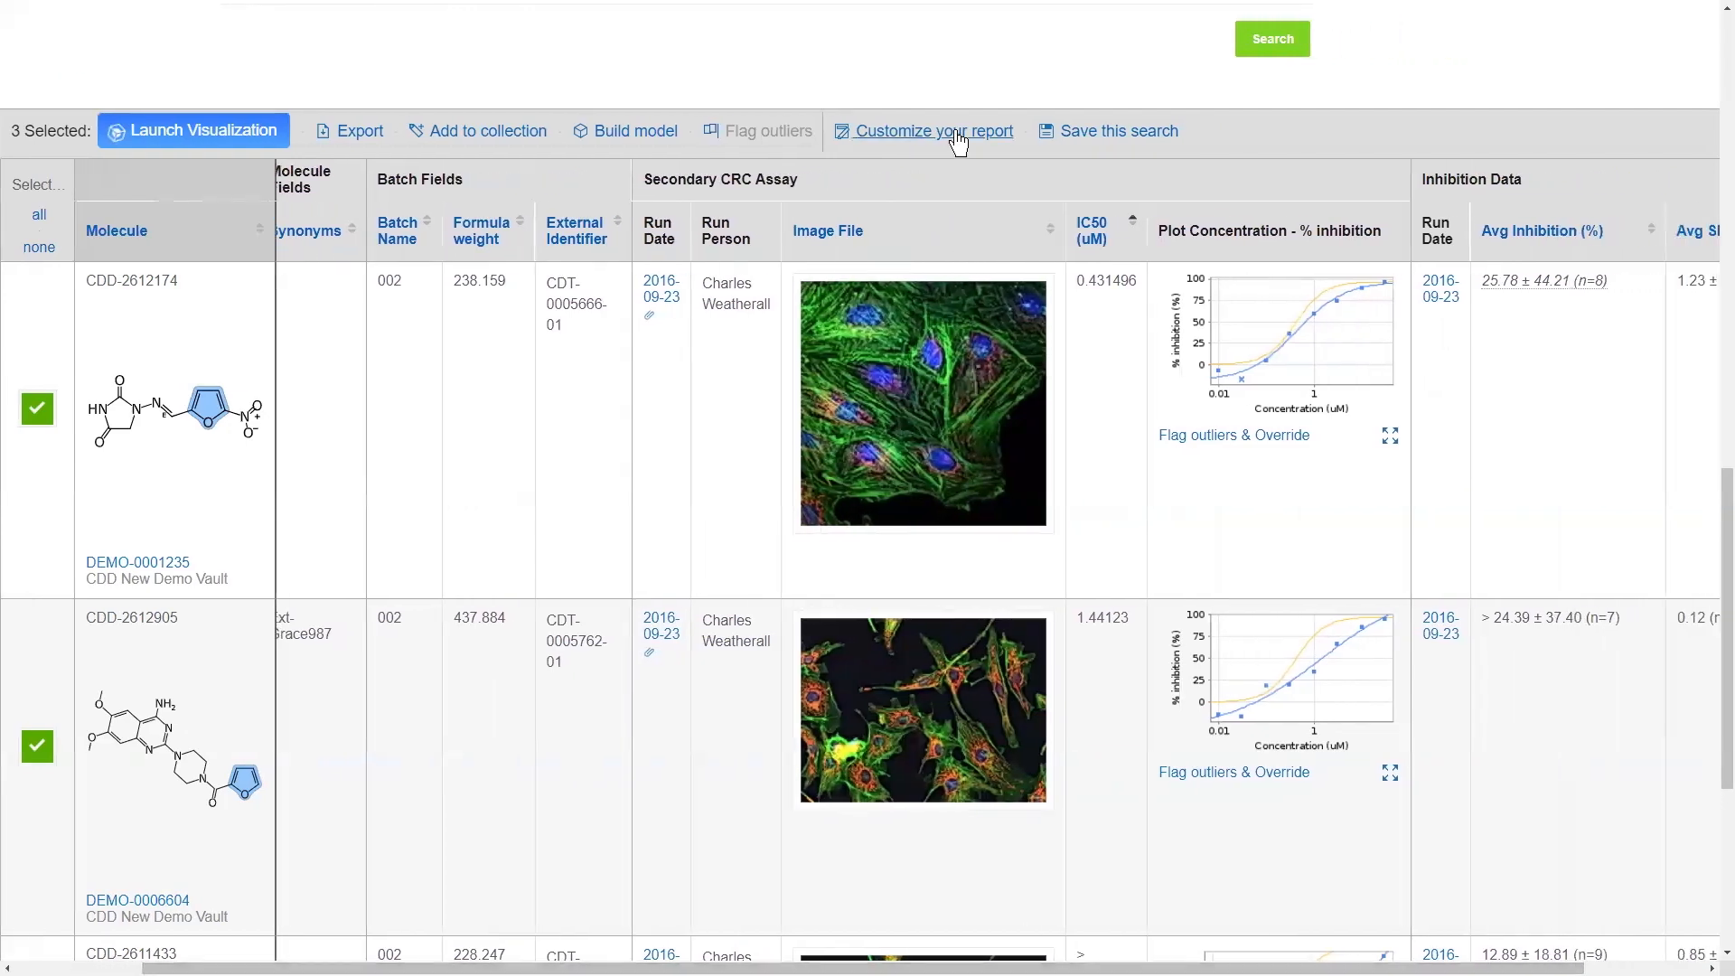
{"action": "left_click", "coordinate": [957, 140]}
{"action": "scroll", "coordinate": [1406, 460], "scroll_direction": "down", "scroll_amount": 3}
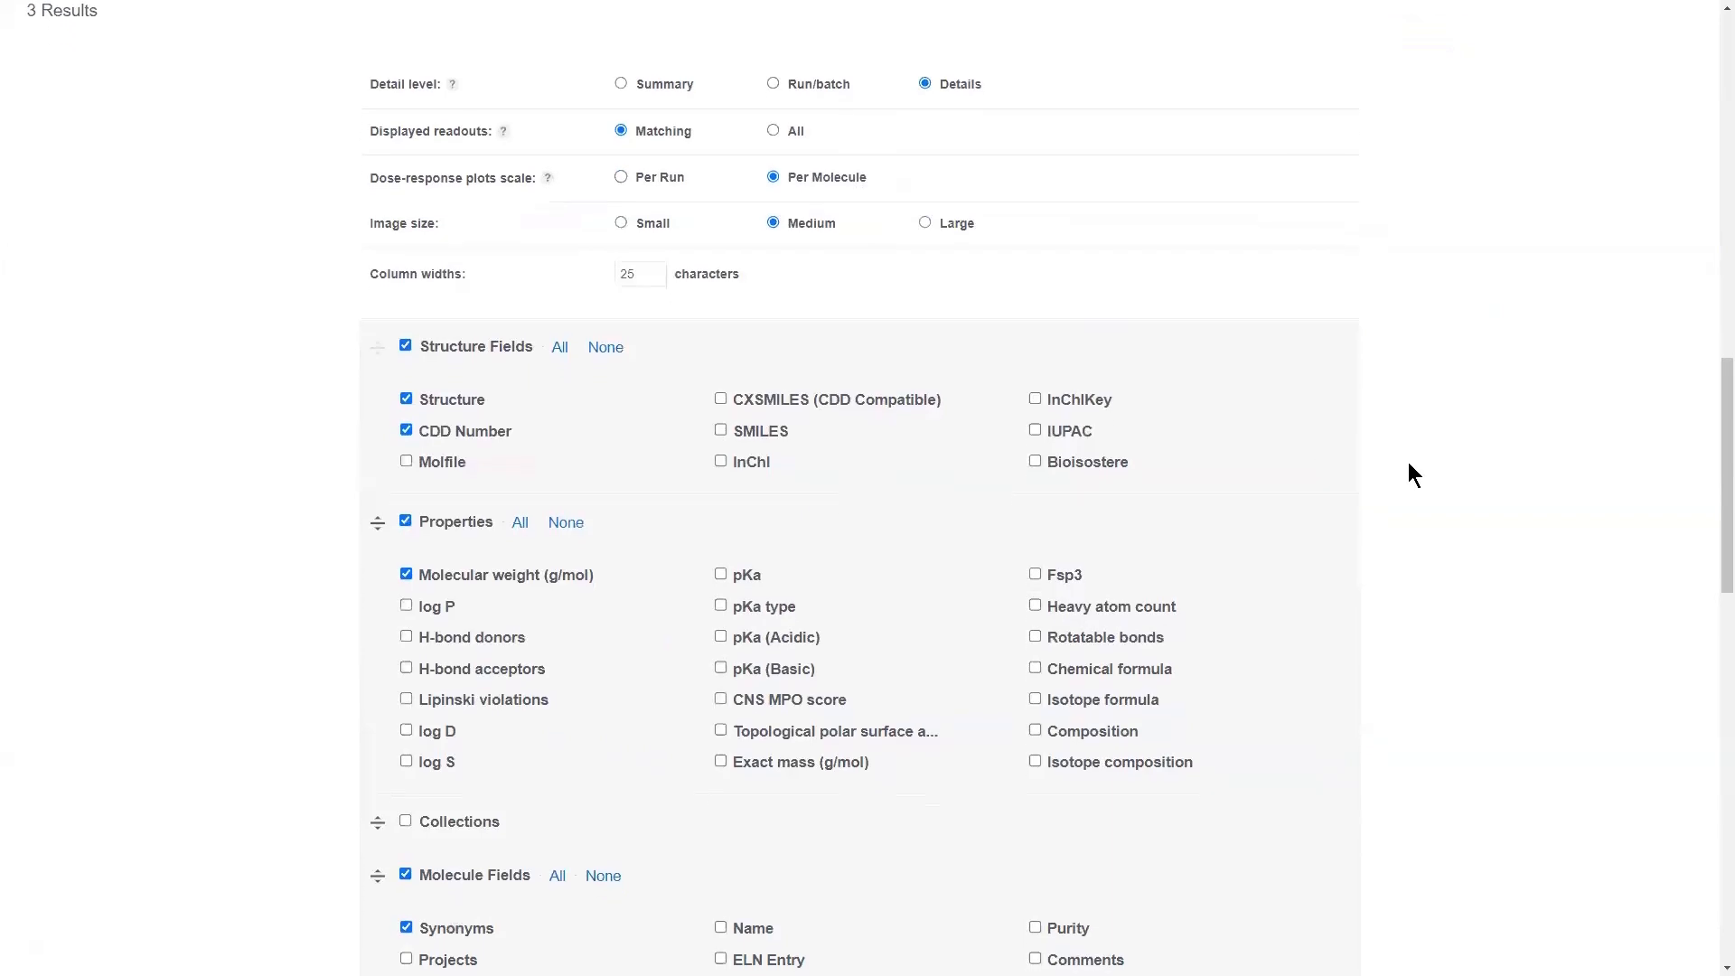
{"action": "scroll", "coordinate": [1400, 463], "scroll_direction": "down", "scroll_amount": 12}
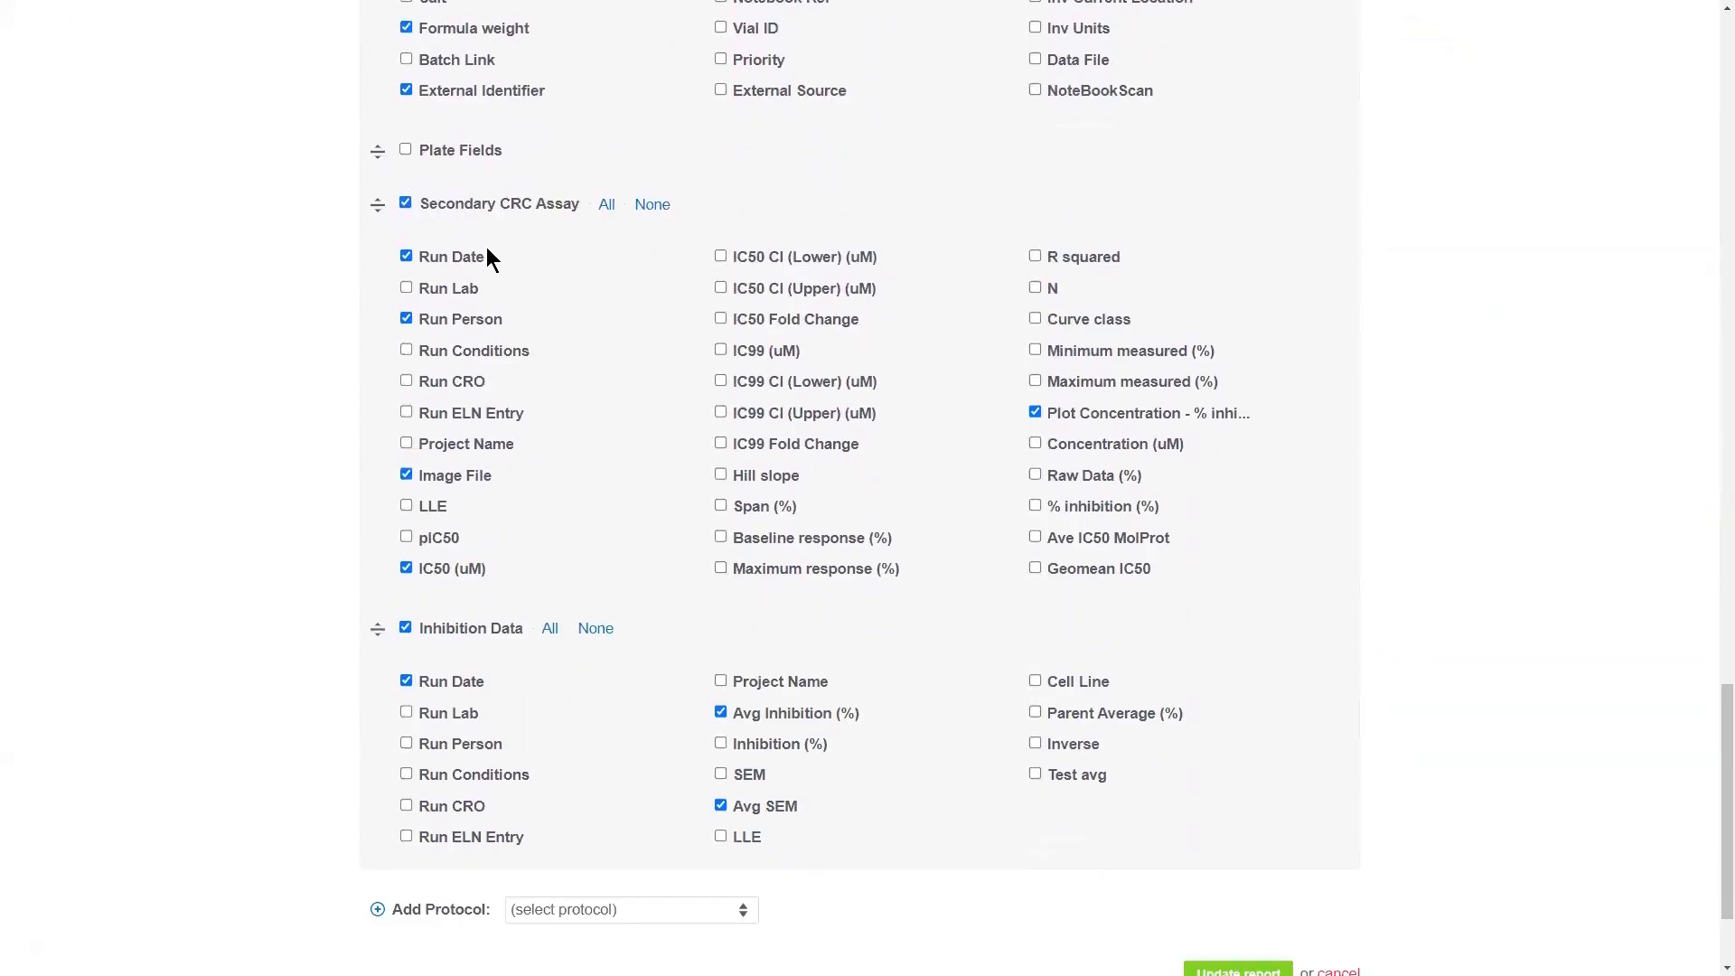
{"action": "left_click", "coordinate": [490, 208]}
{"action": "left_click", "coordinate": [500, 633]}
{"action": "scroll", "coordinate": [1191, 853], "scroll_direction": "down", "scroll_amount": 2}
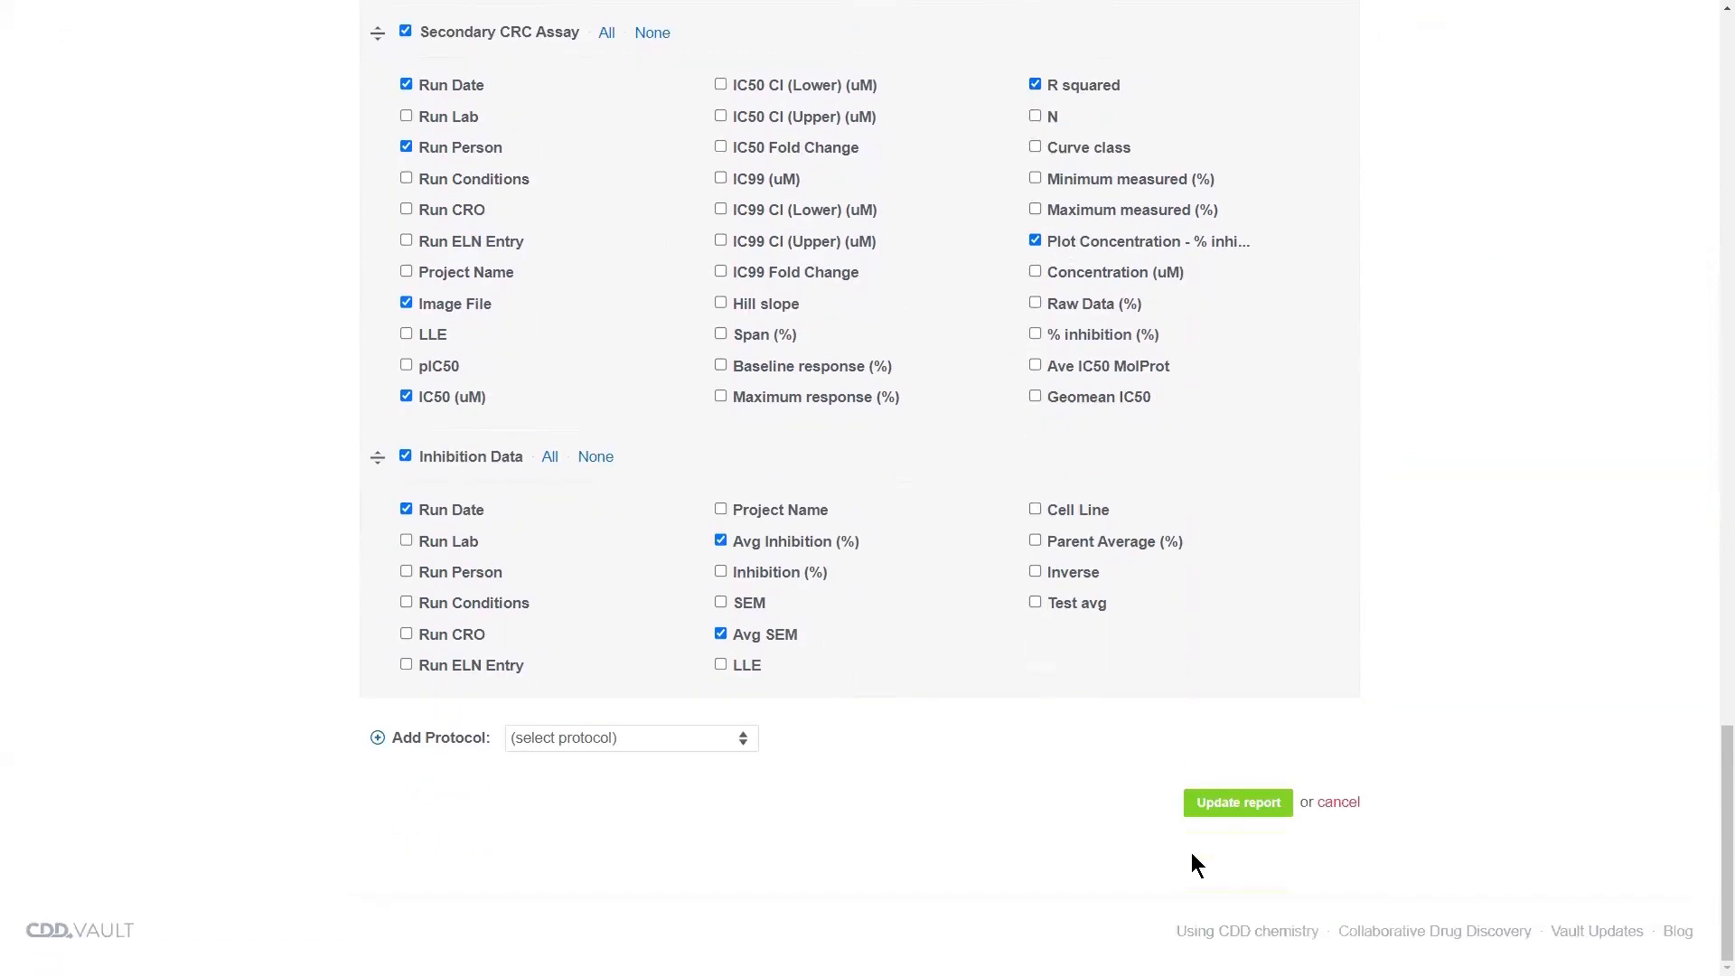
{"action": "left_click", "coordinate": [1215, 807]}
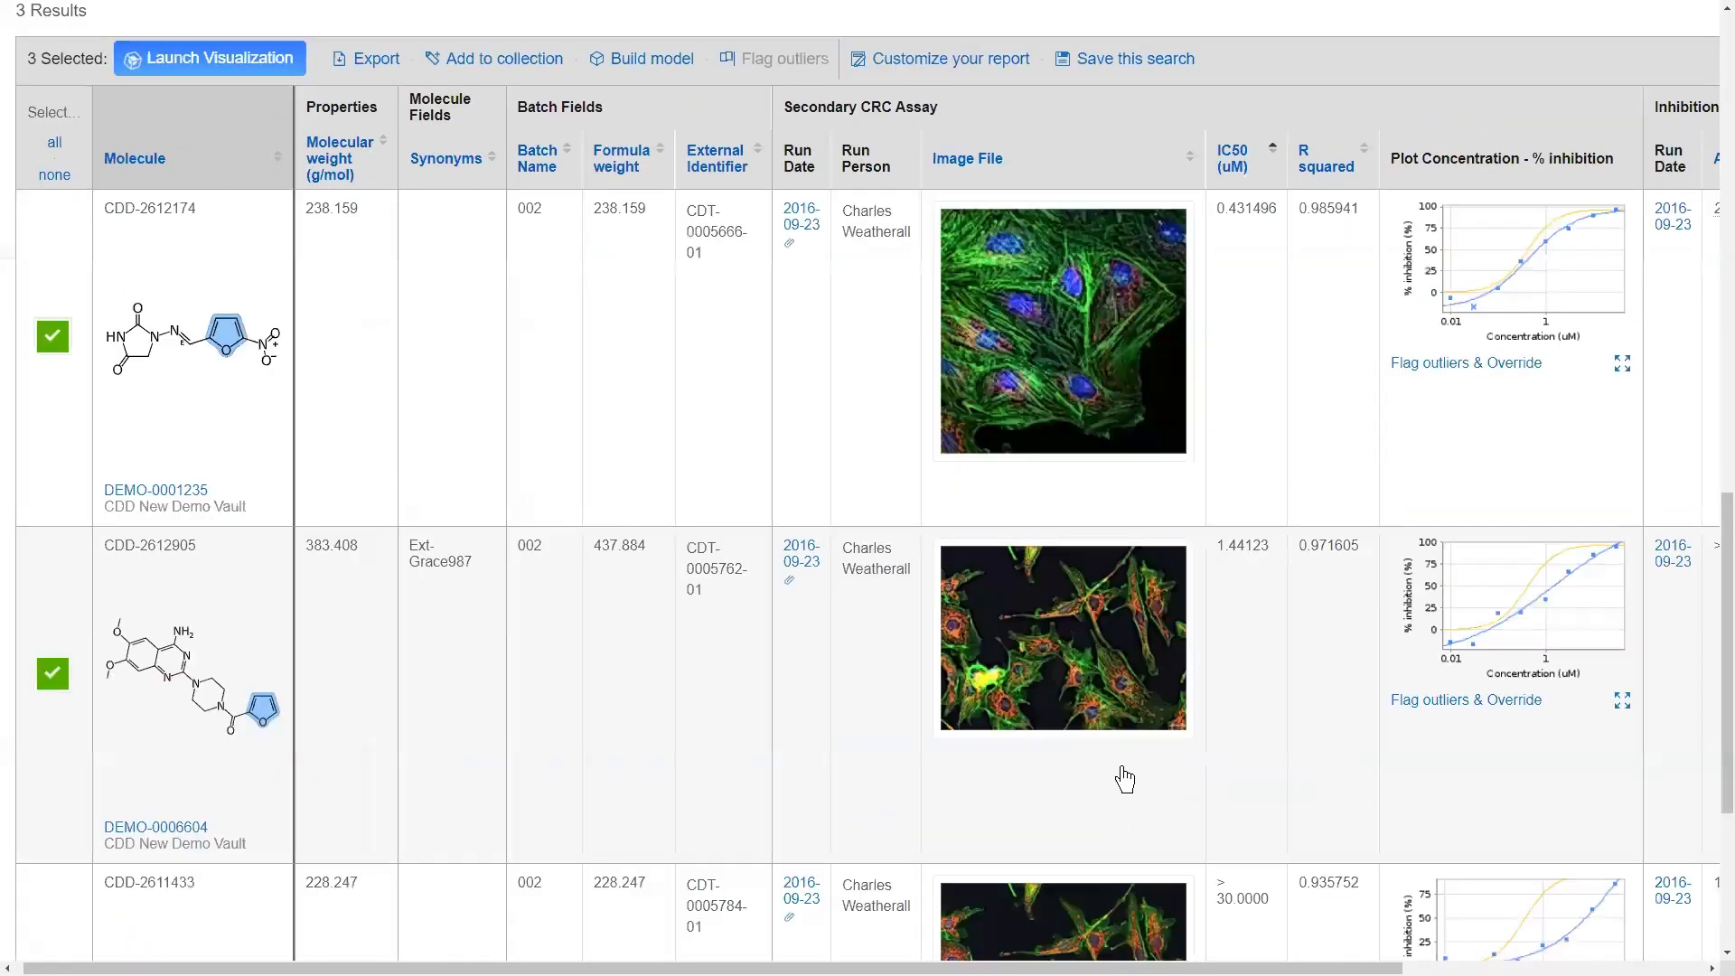
{"action": "left_click", "coordinate": [1330, 215]}
Step: Check the name and project options for saving this search, close them without saving, and return to the protocol criteria
{"action": "left_click", "coordinate": [1153, 69]}
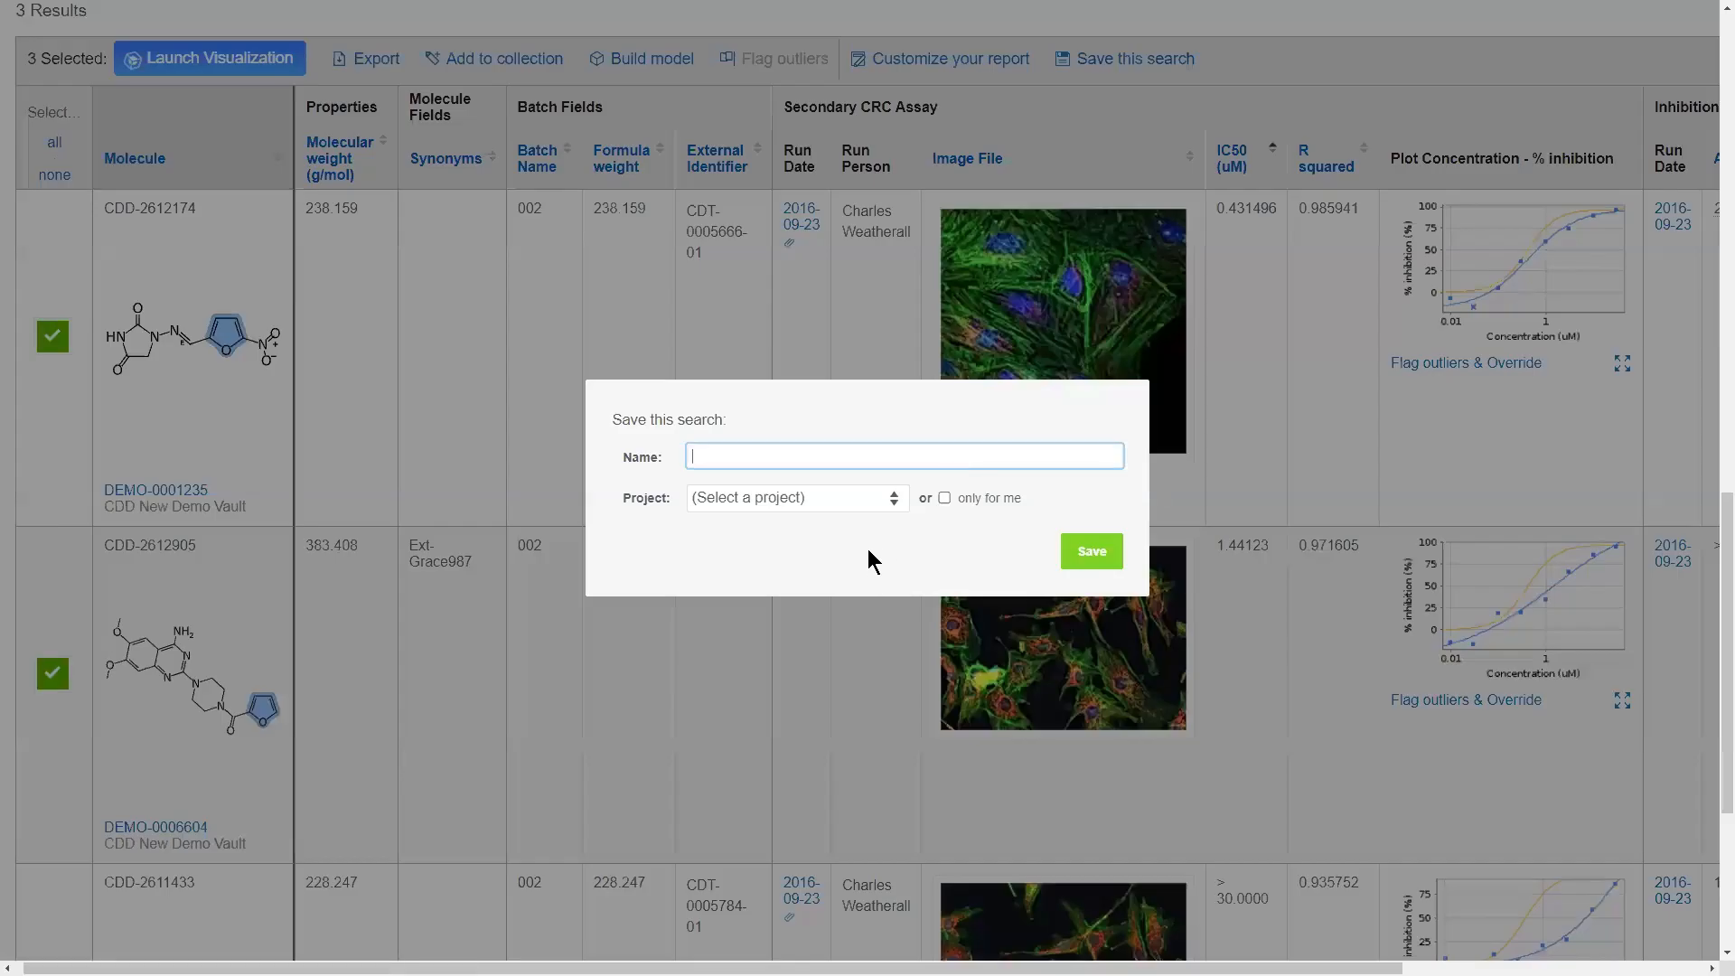
{"action": "left_click", "coordinate": [854, 498]}
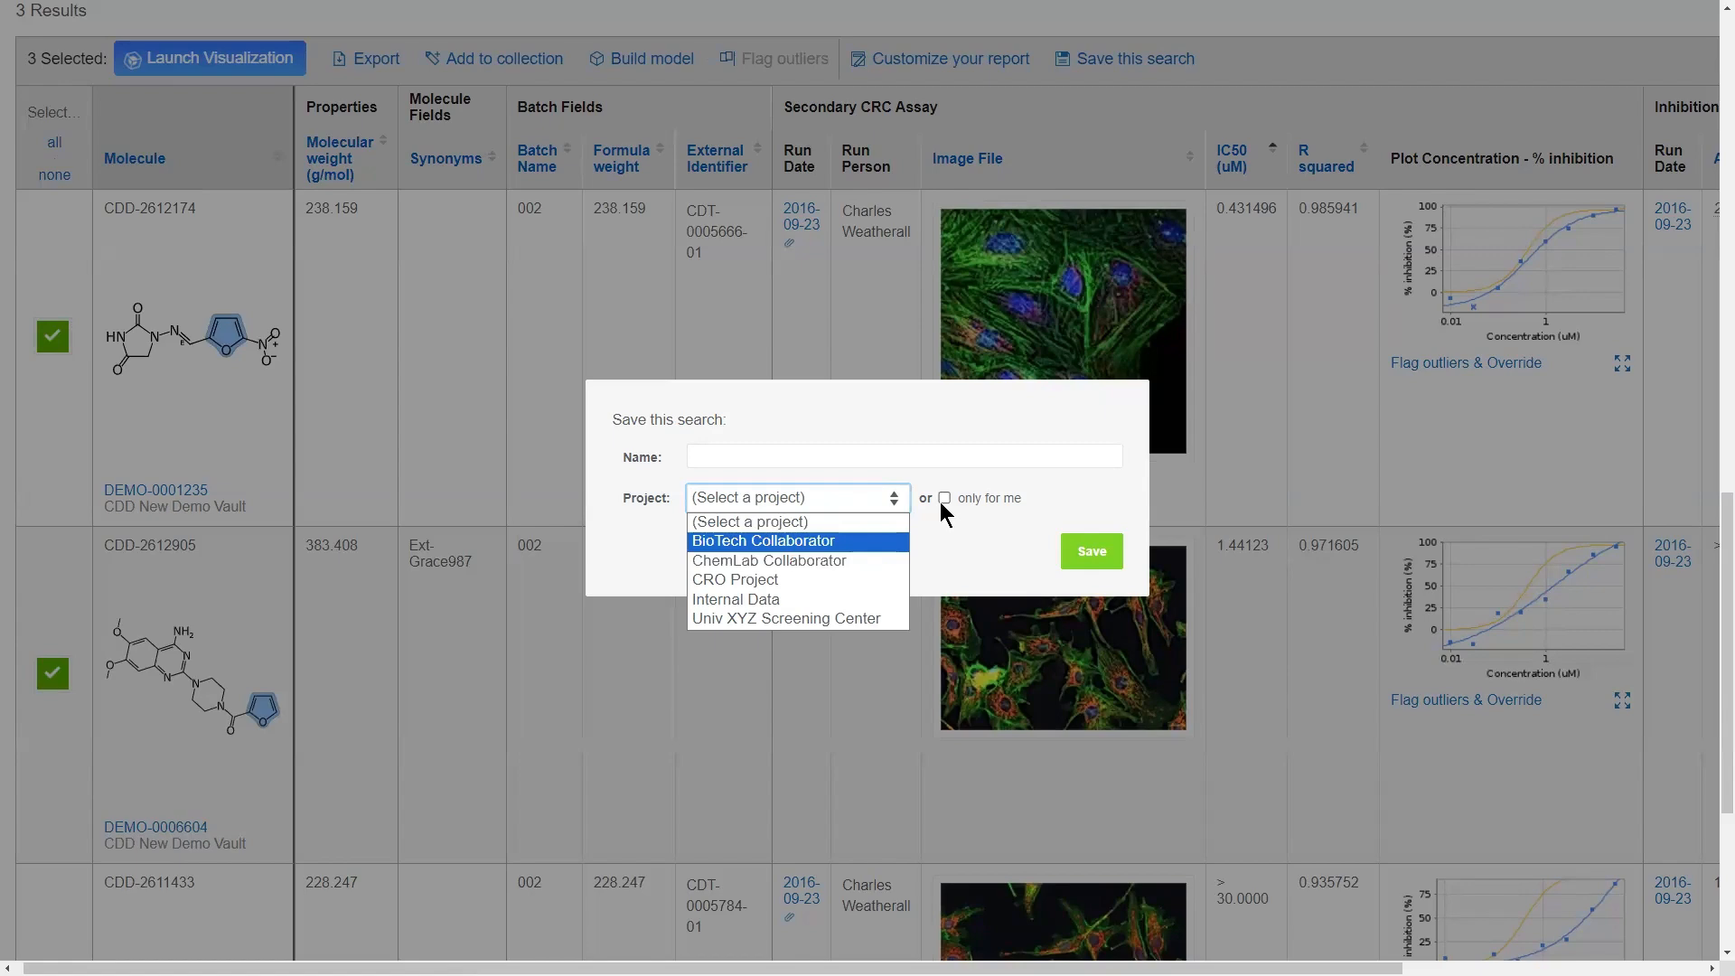
{"action": "key", "text": "ctrl"}
{"action": "left_click", "coordinate": [1310, 371]}
{"action": "left_click", "coordinate": [1310, 371]}
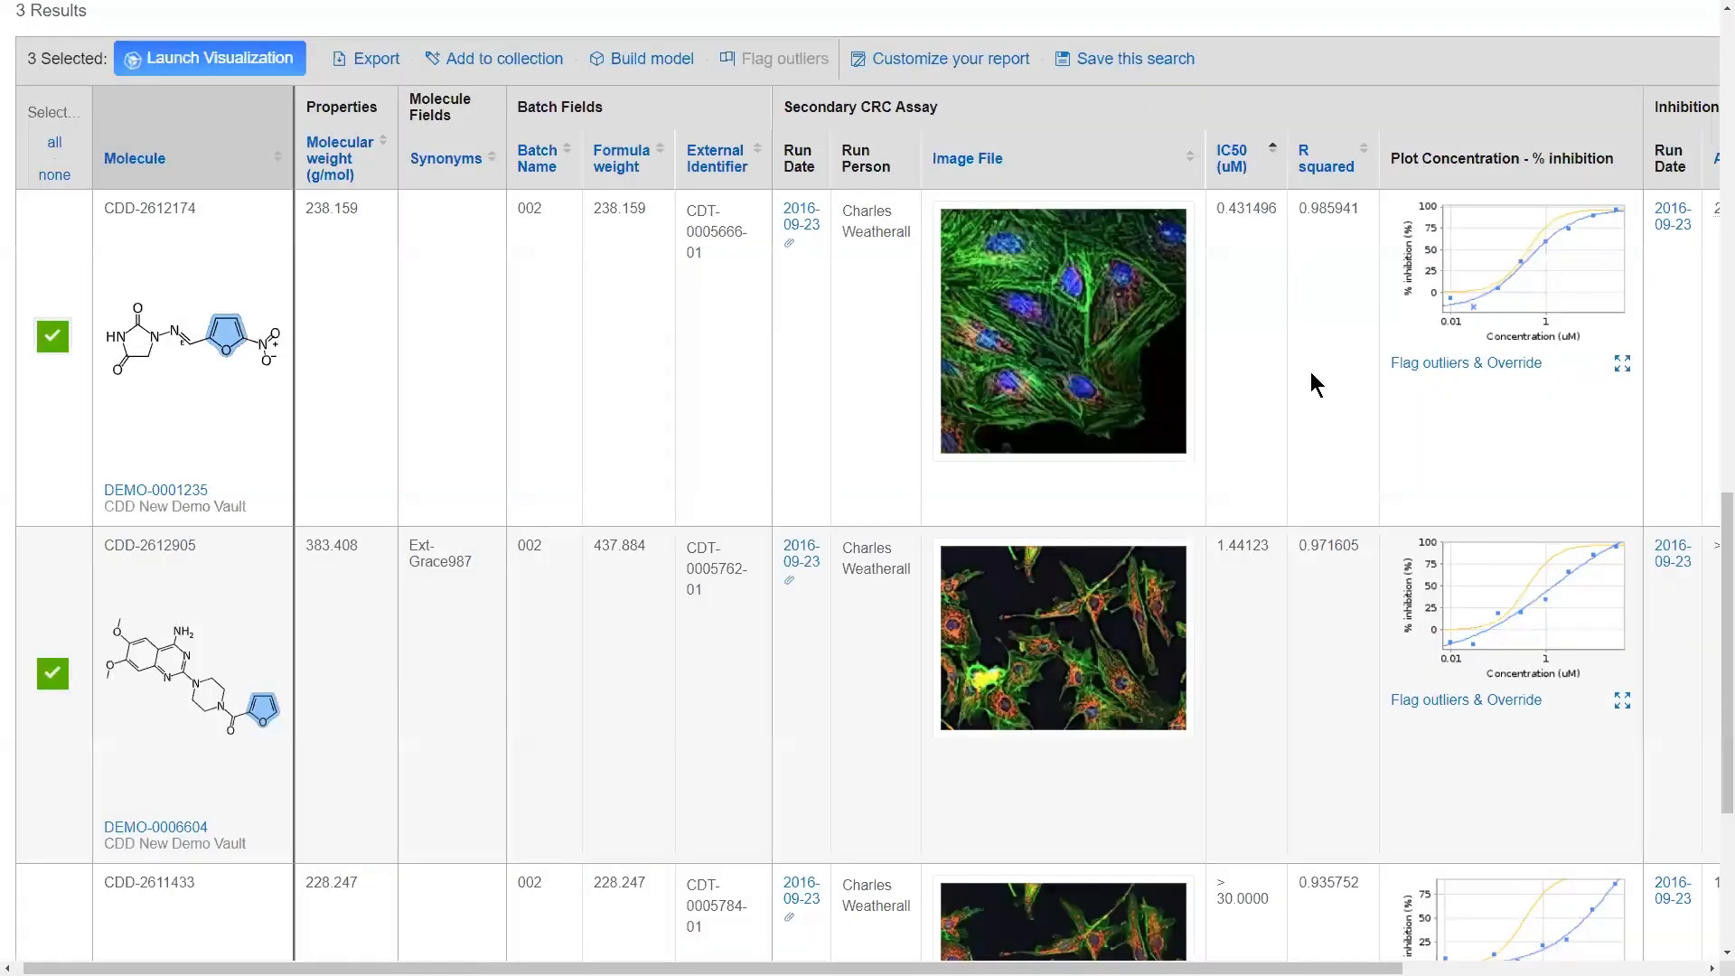
{"action": "scroll", "coordinate": [1301, 513], "scroll_direction": "up", "scroll_amount": 15}
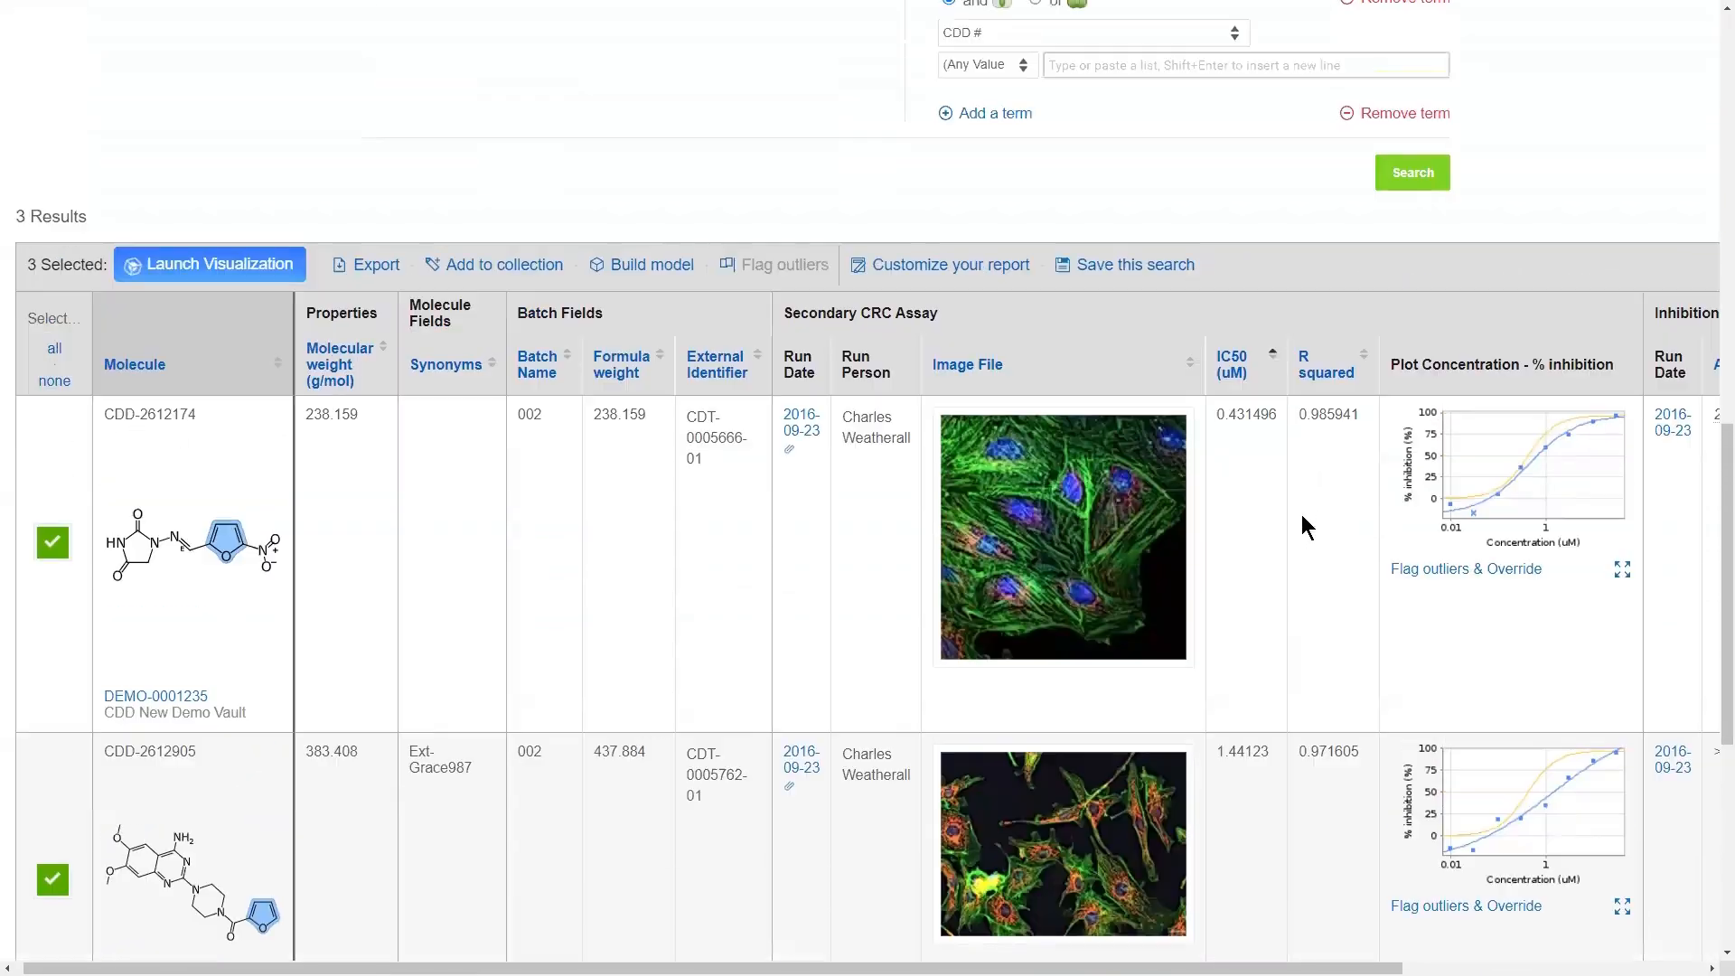
{"action": "scroll", "coordinate": [1301, 513], "scroll_direction": "up", "scroll_amount": 1}
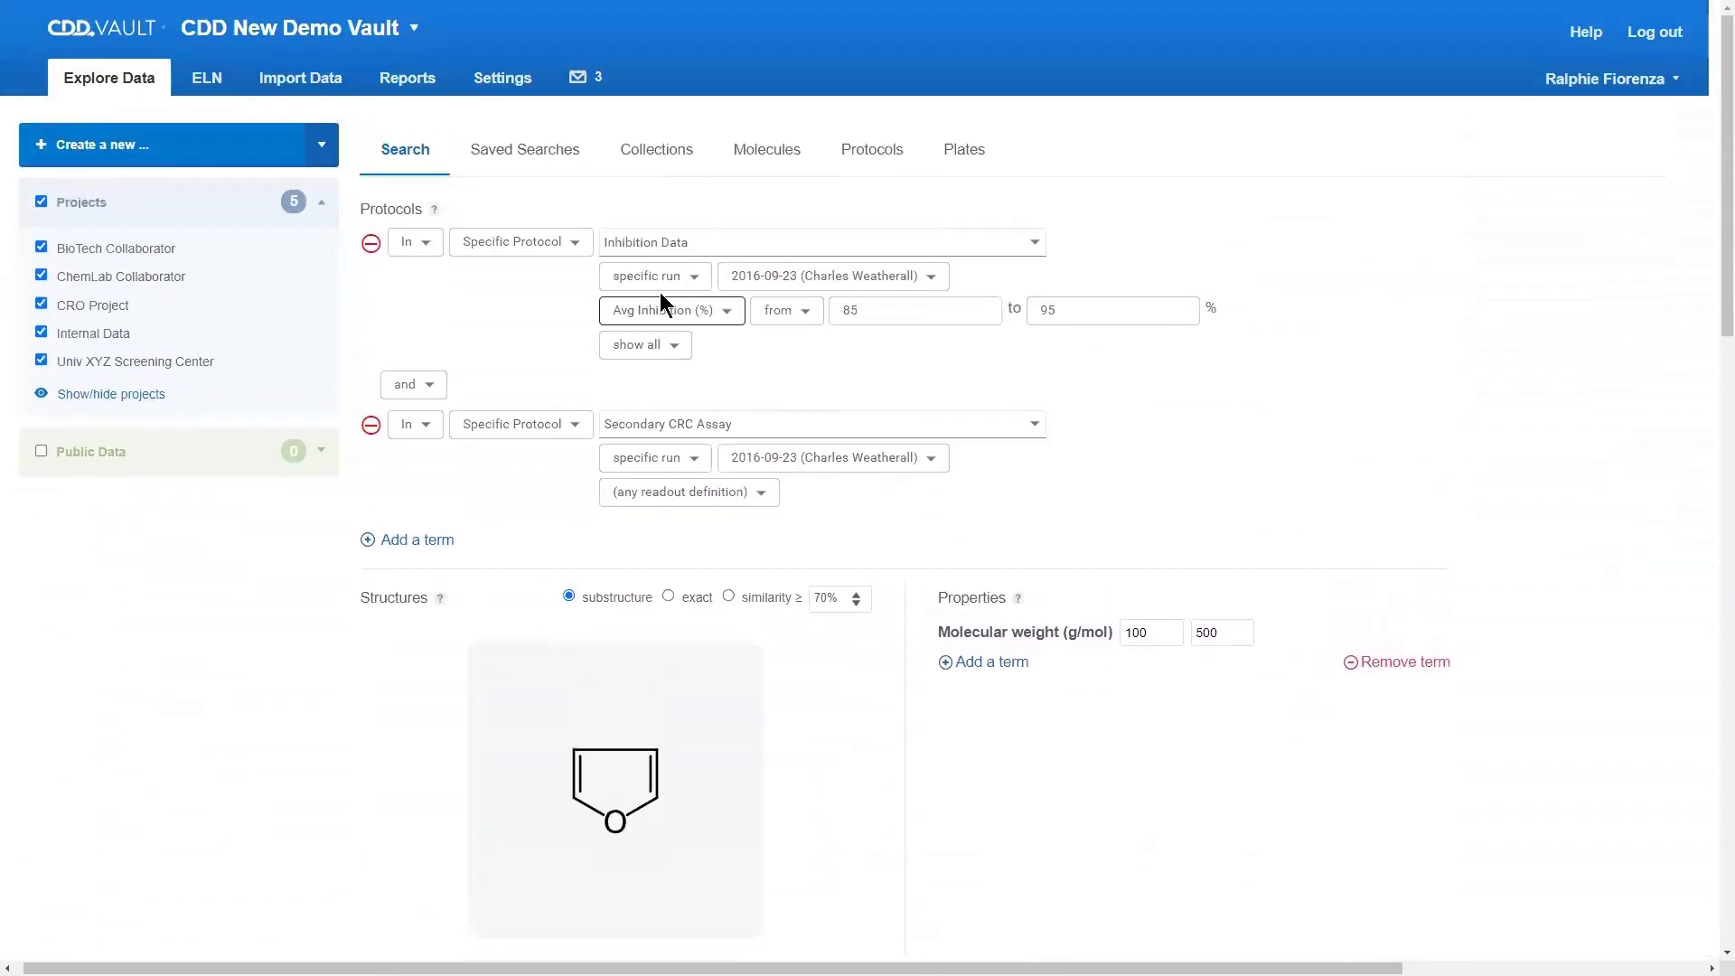
Step: Open the record of molecule DEMO-0001235 from the search results table
{"action": "key", "text": "ctrl"}
{"action": "scroll", "coordinate": [137, 691], "scroll_direction": "down", "scroll_amount": 12}
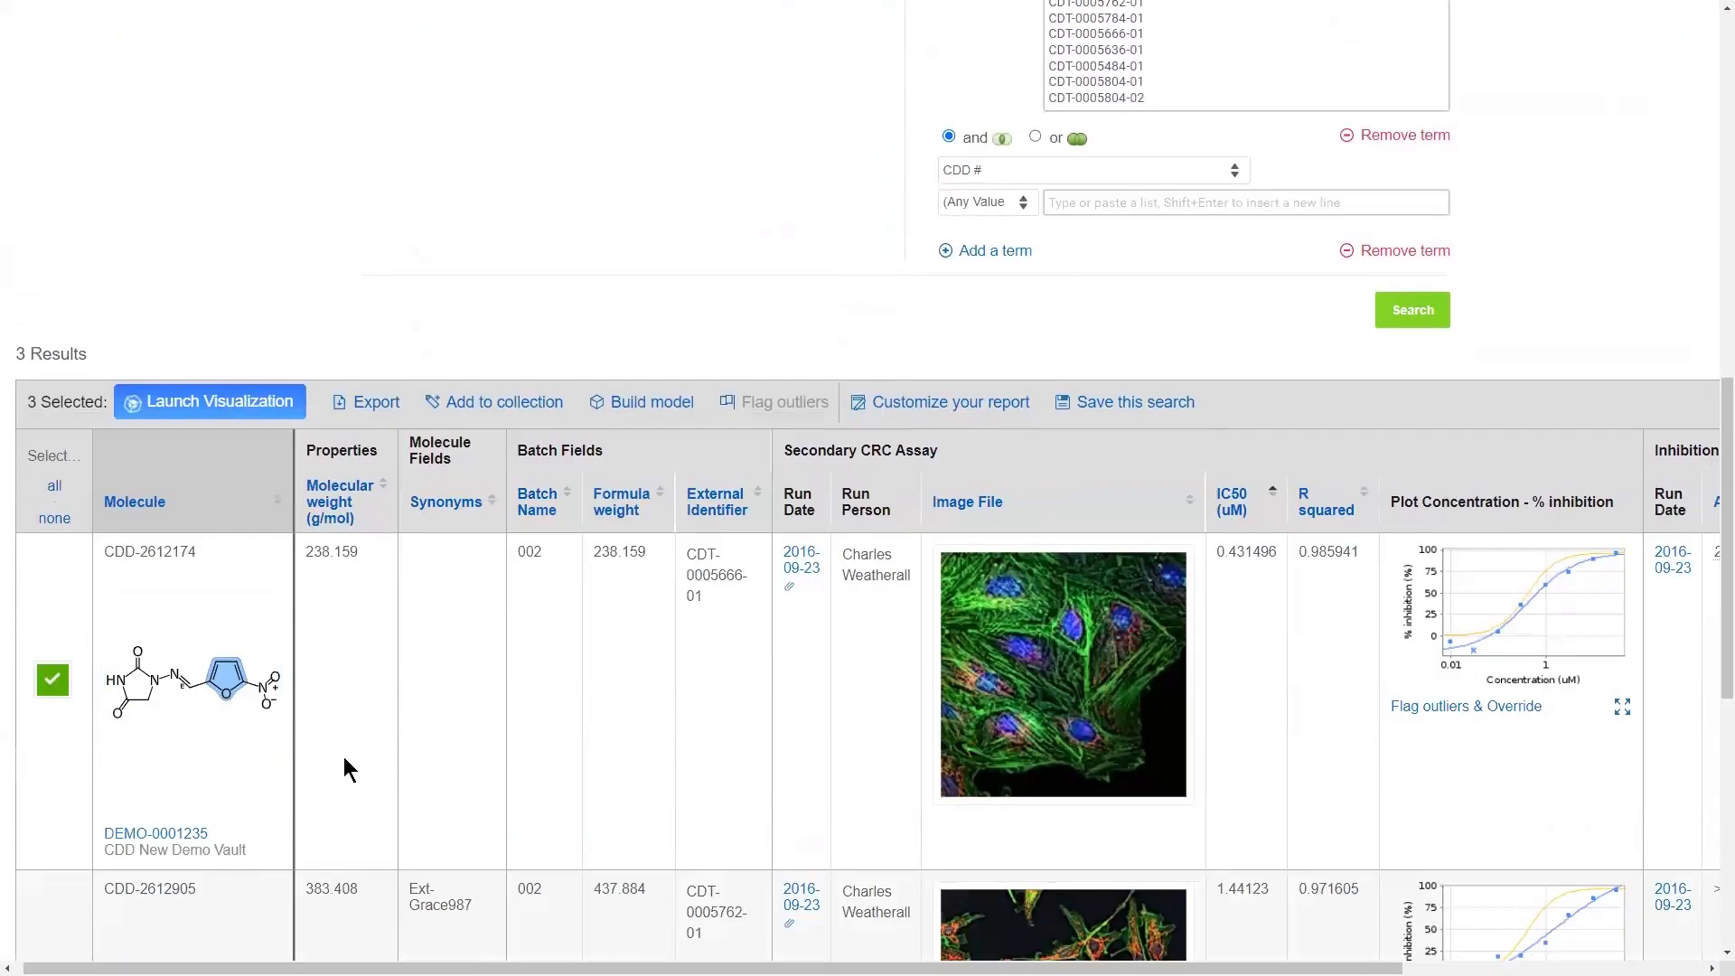
{"action": "scroll", "coordinate": [346, 755], "scroll_direction": "down", "scroll_amount": 1}
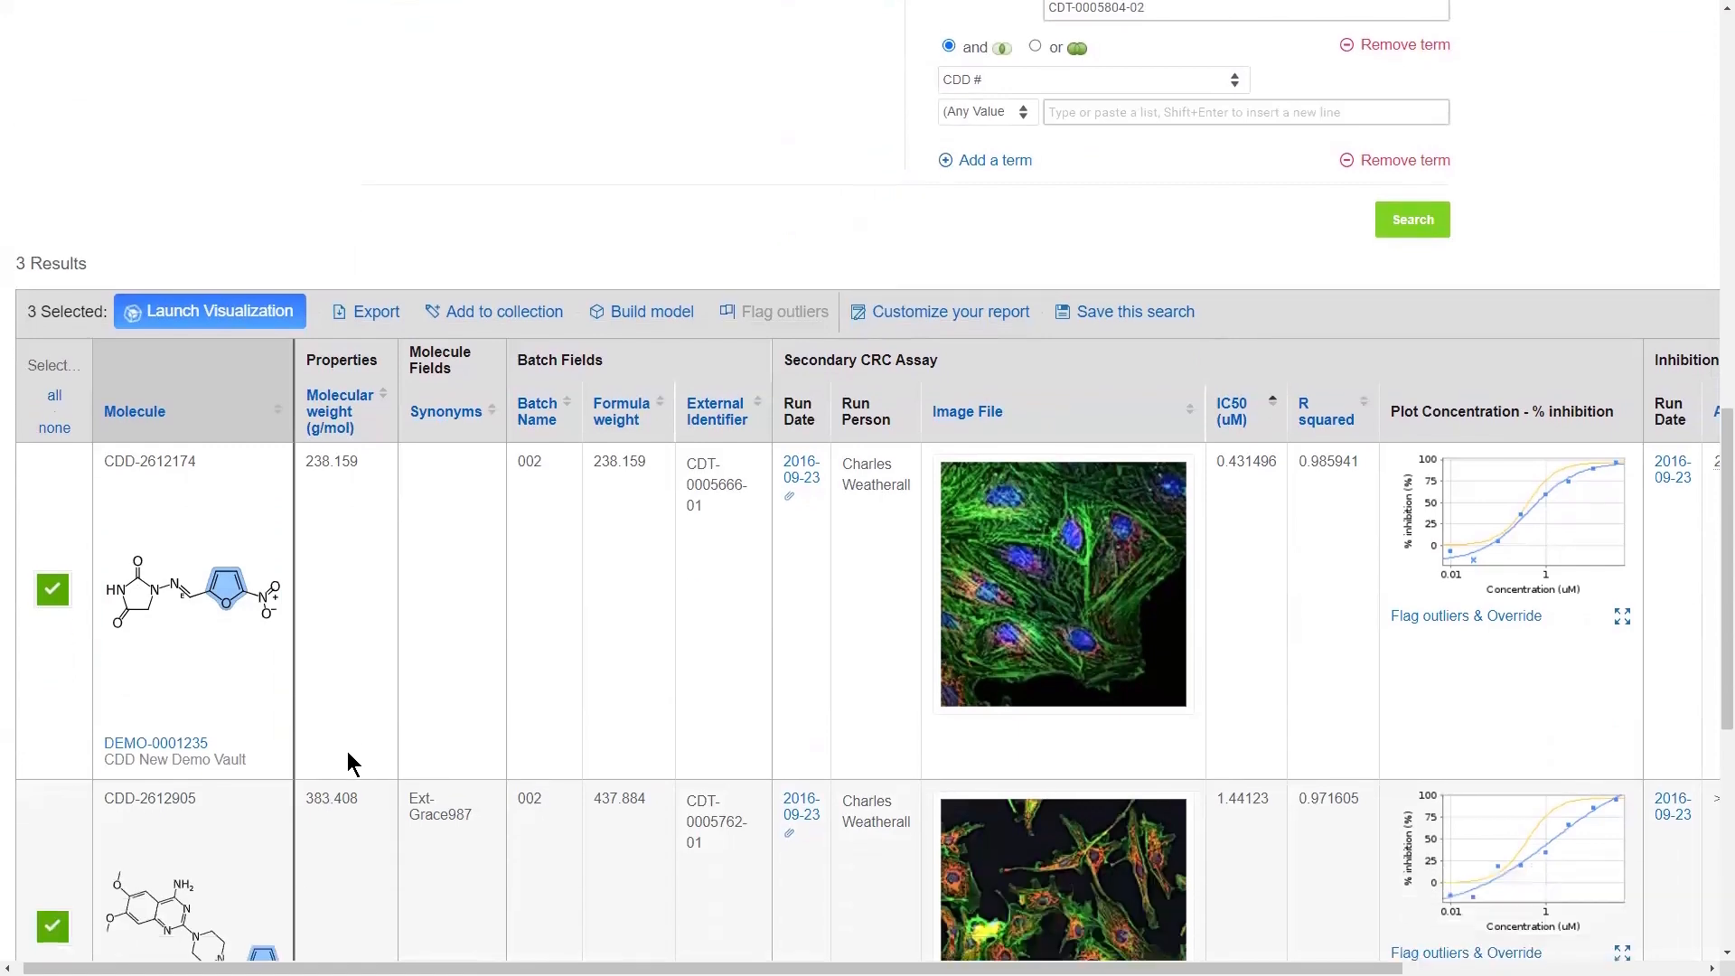
{"action": "left_click", "coordinate": [185, 747]}
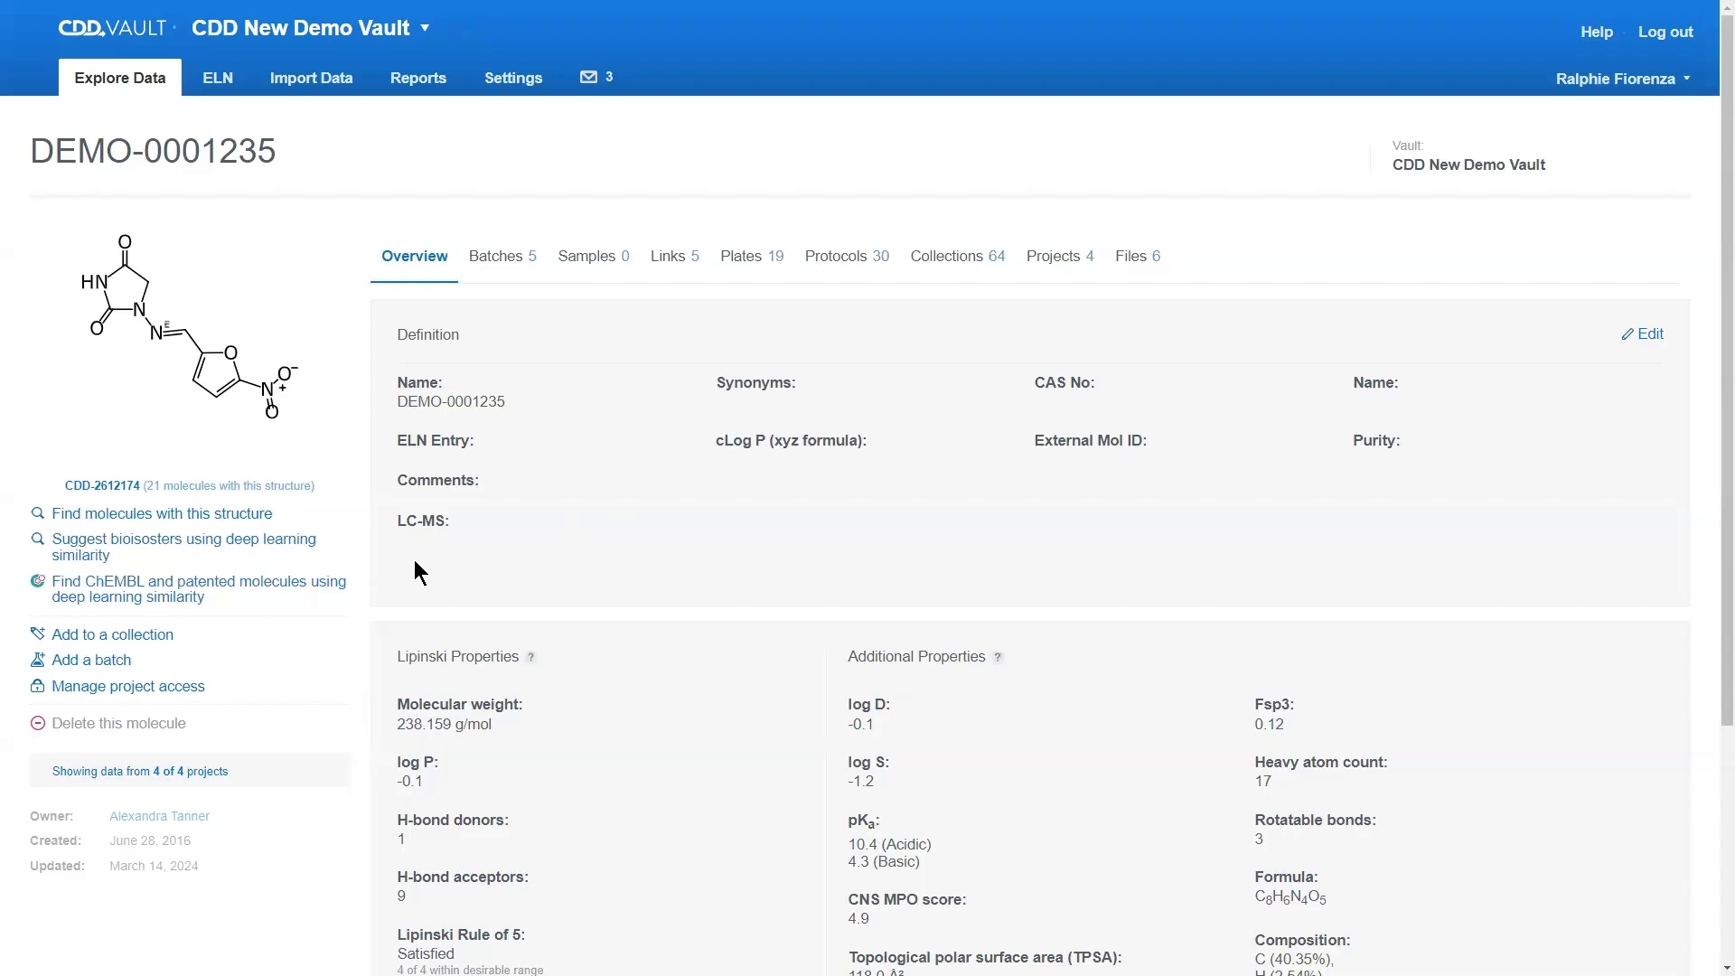
Step: Show the protocols for this molecule and examine the 2023 MAO Neuro run dates, readouts and links to run and protocol details
{"action": "left_click", "coordinate": [861, 271]}
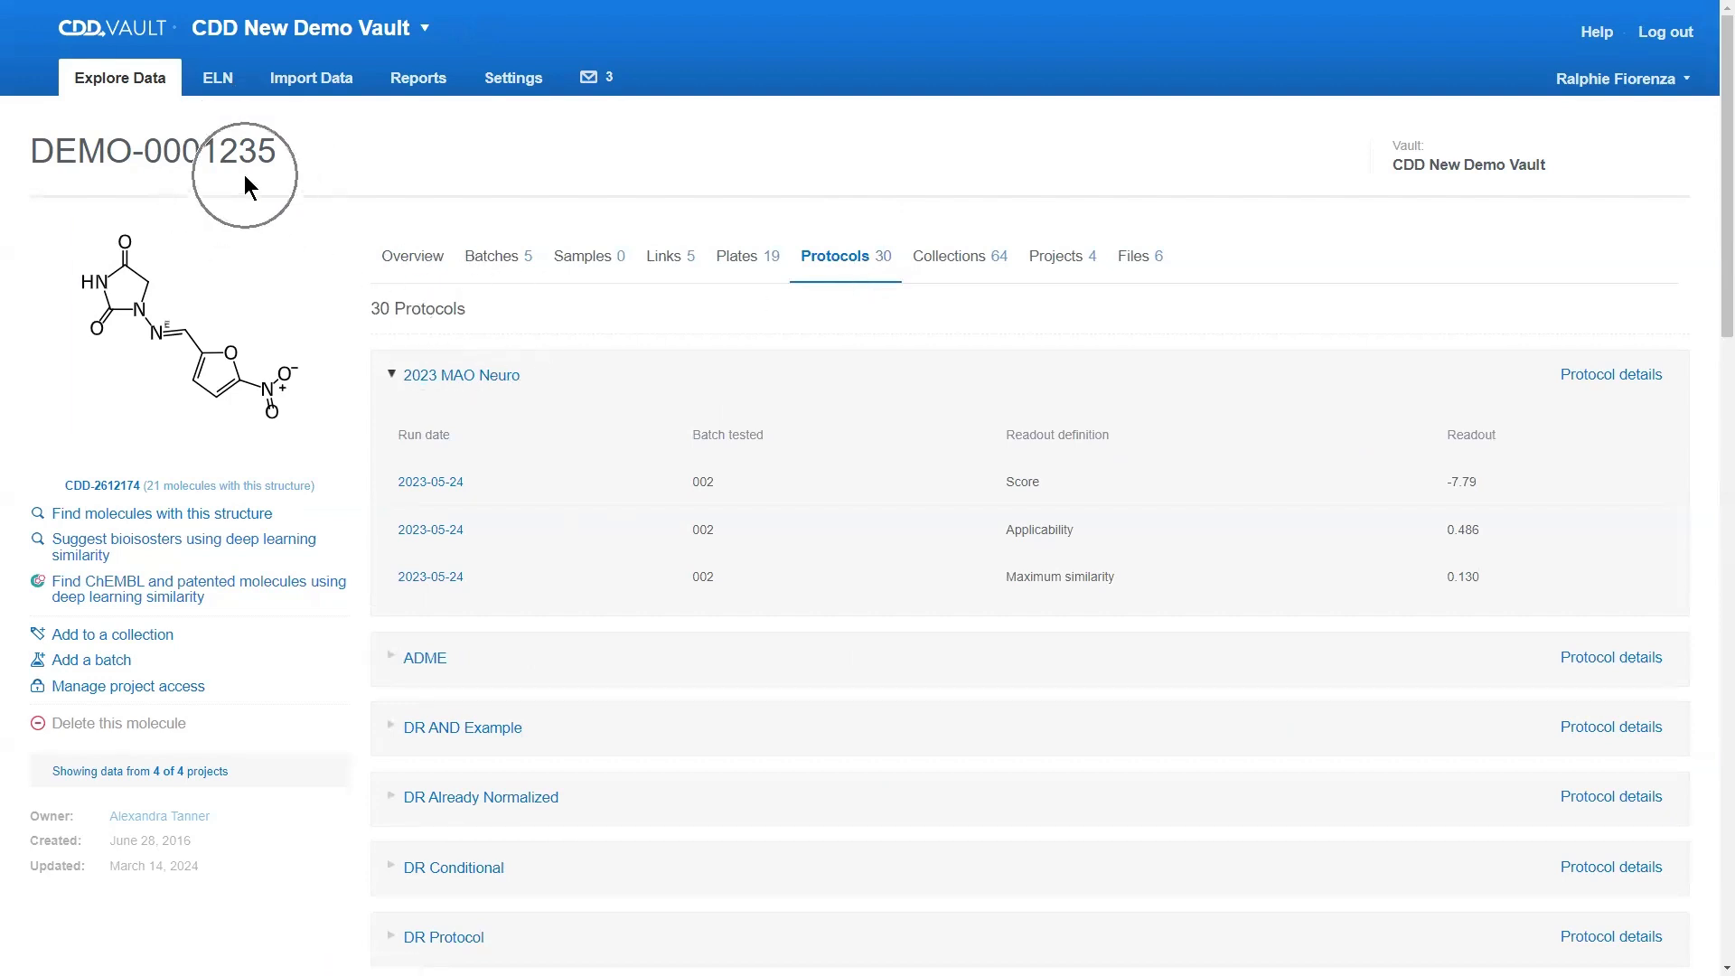
{"action": "left_click", "coordinate": [474, 376]}
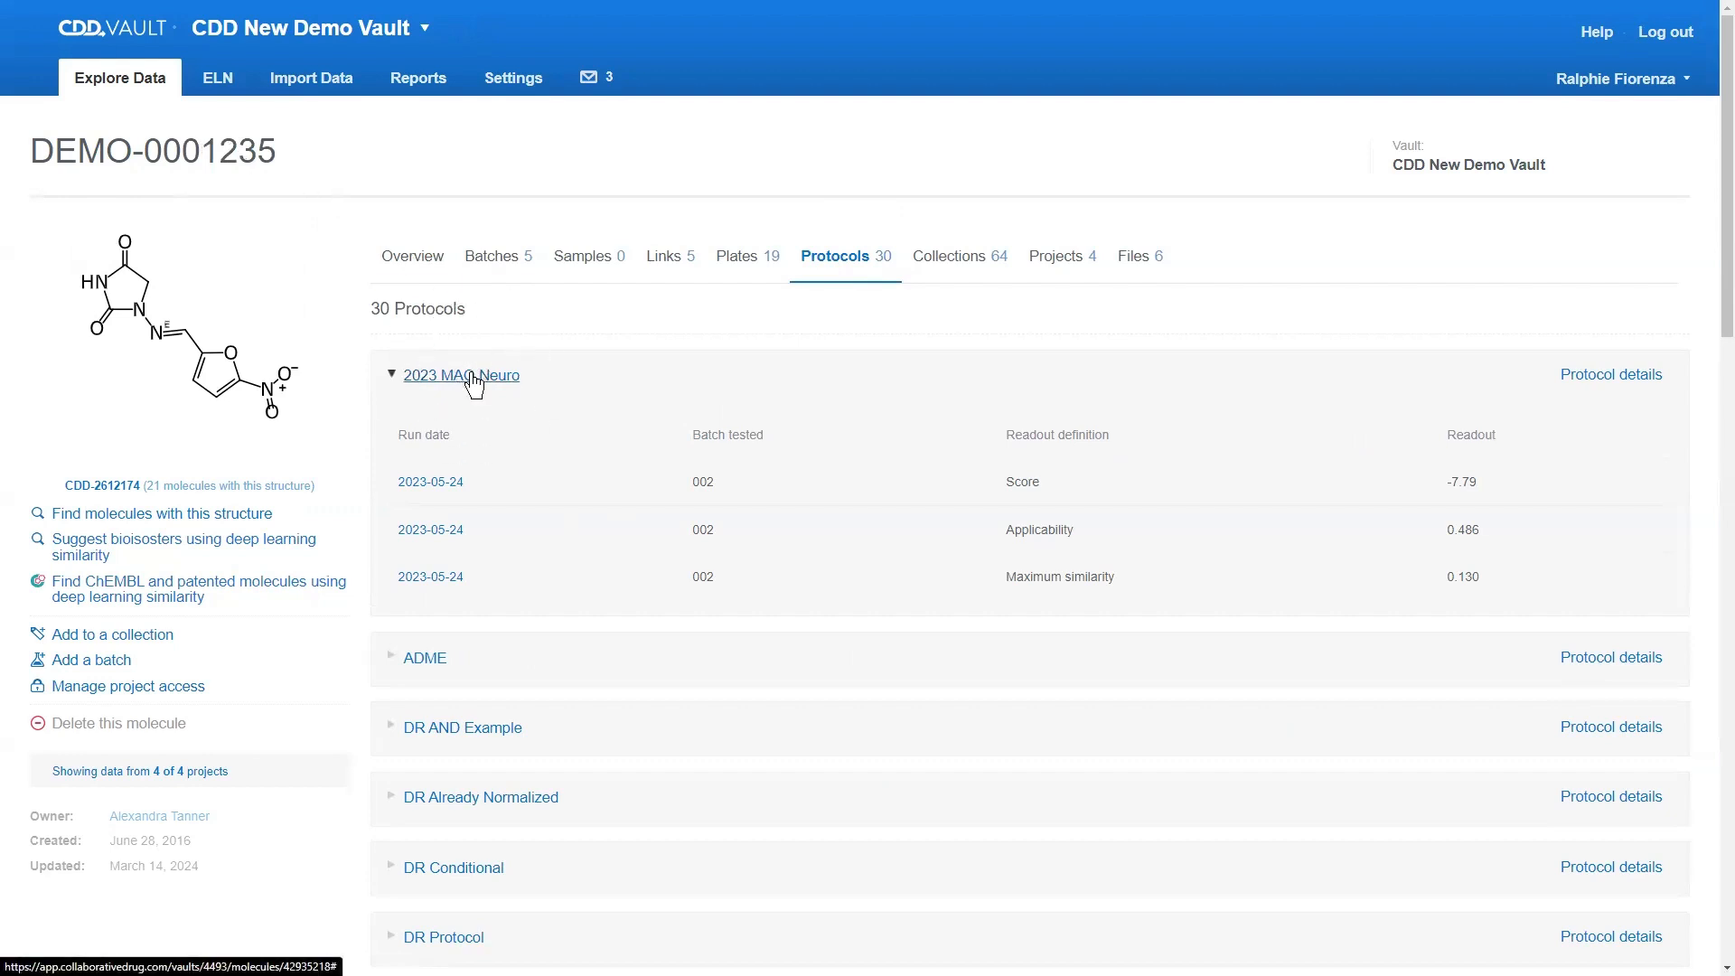
{"action": "left_click", "coordinate": [442, 488]}
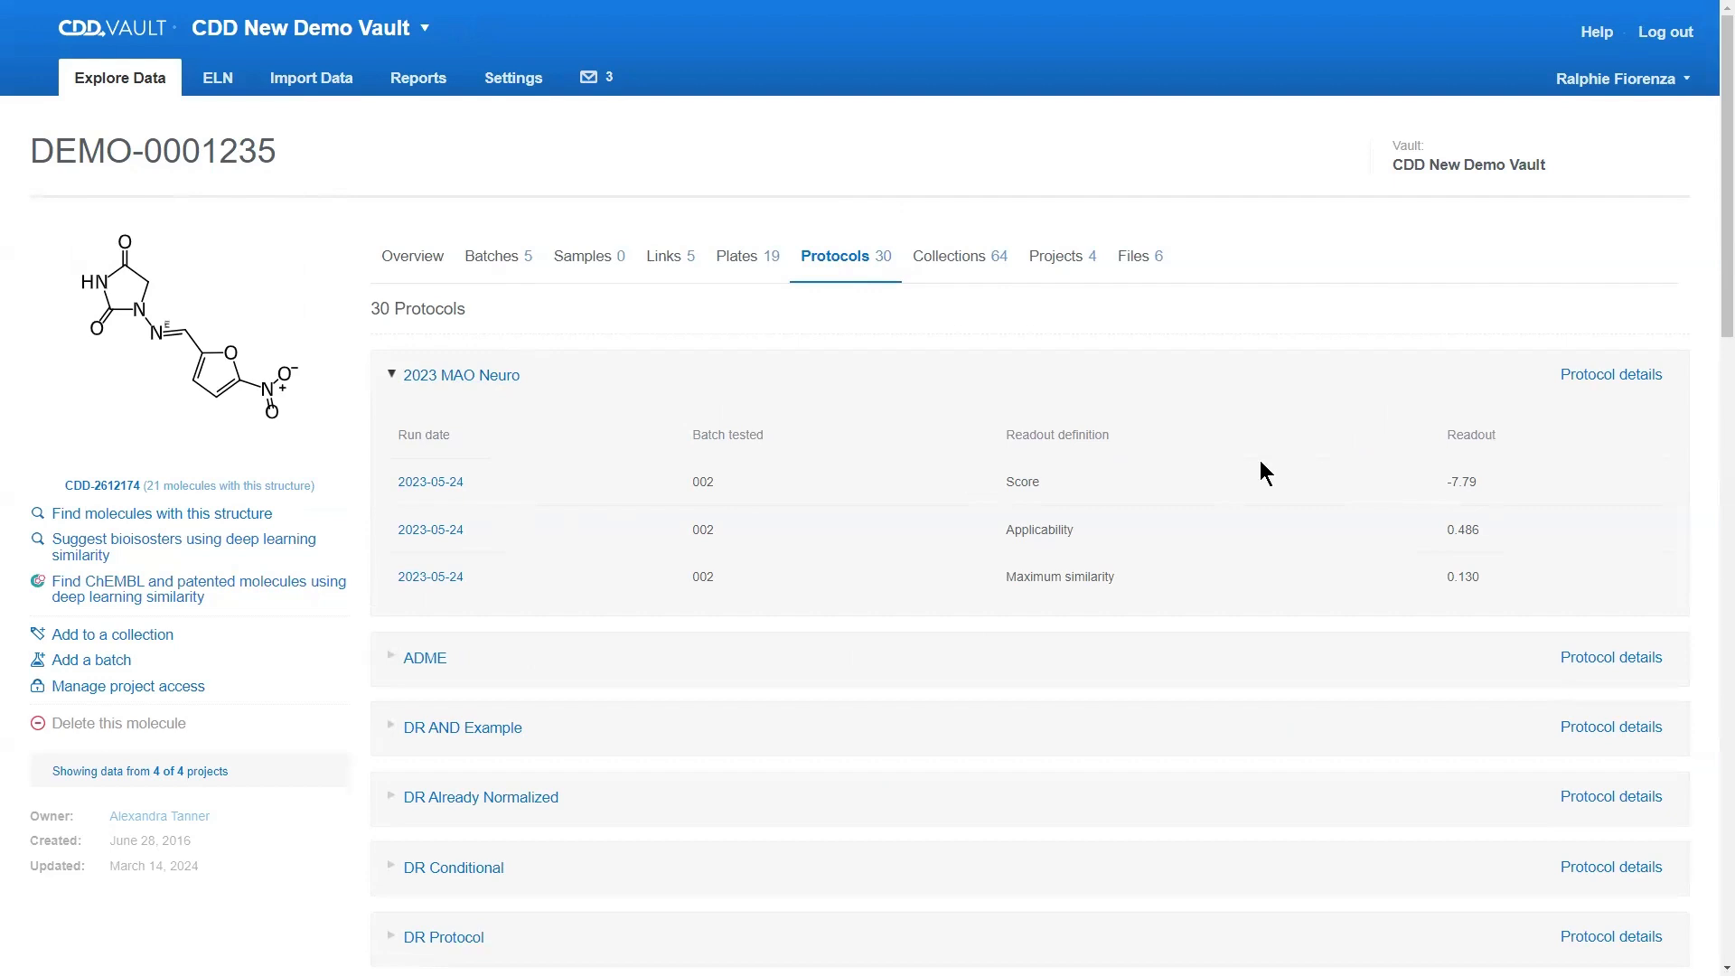
{"action": "left_click", "coordinate": [1566, 383]}
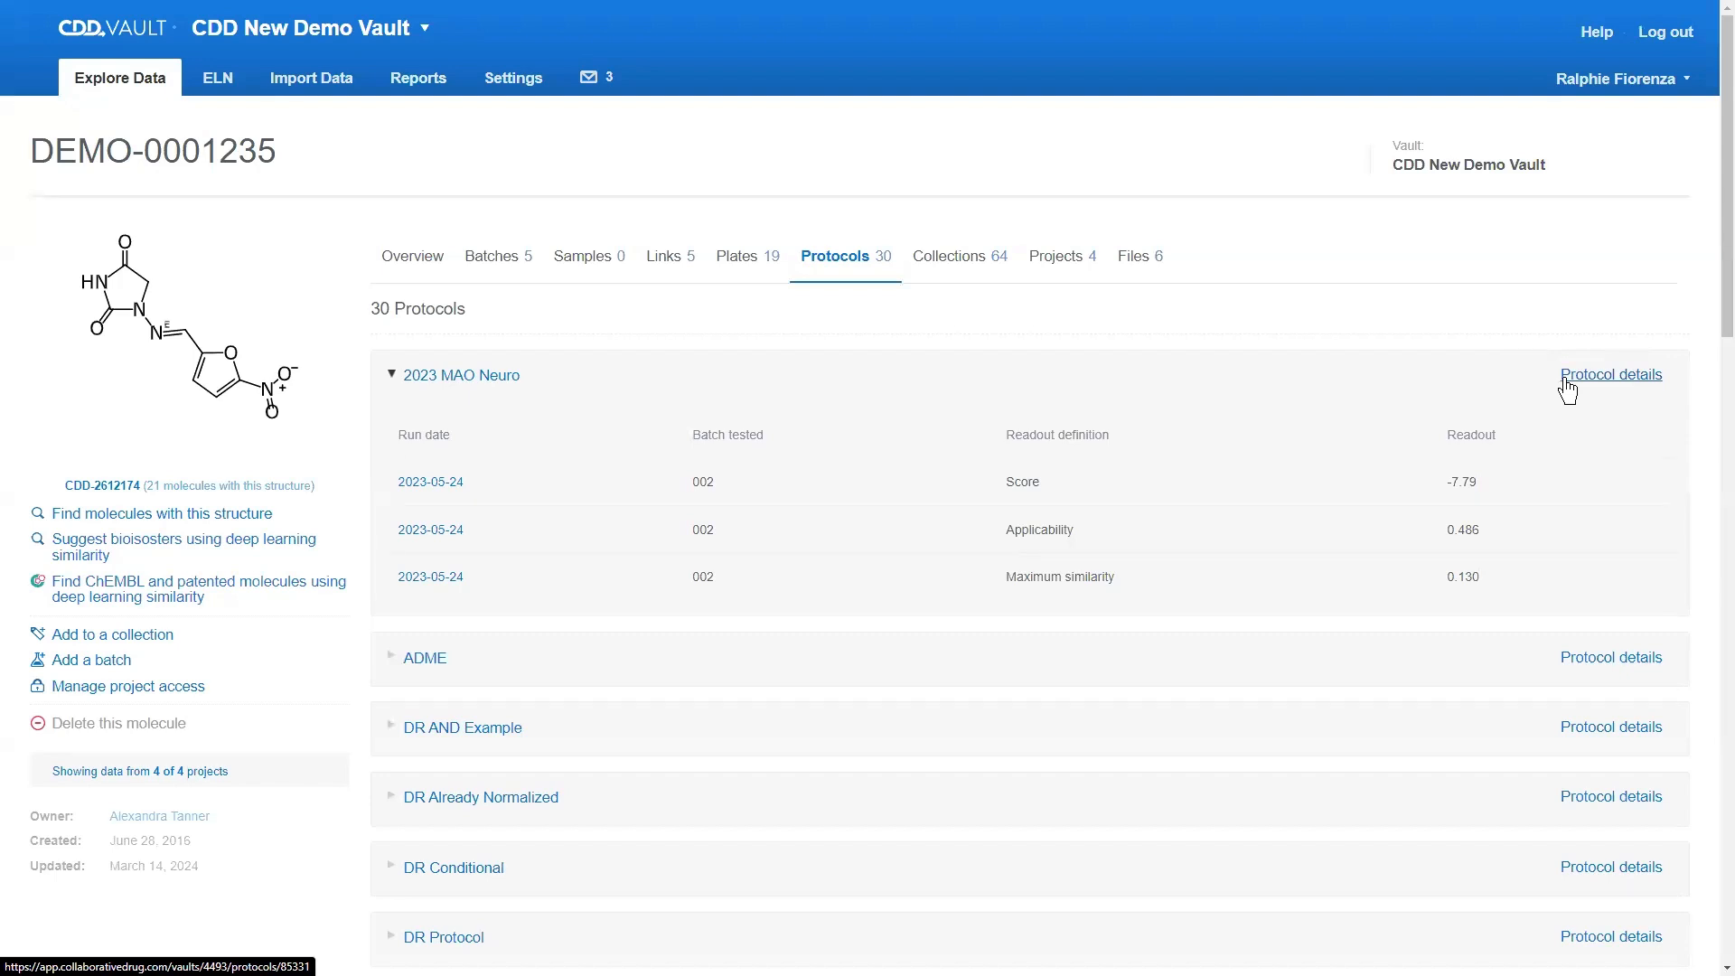
{"action": "left_click", "coordinate": [428, 488]}
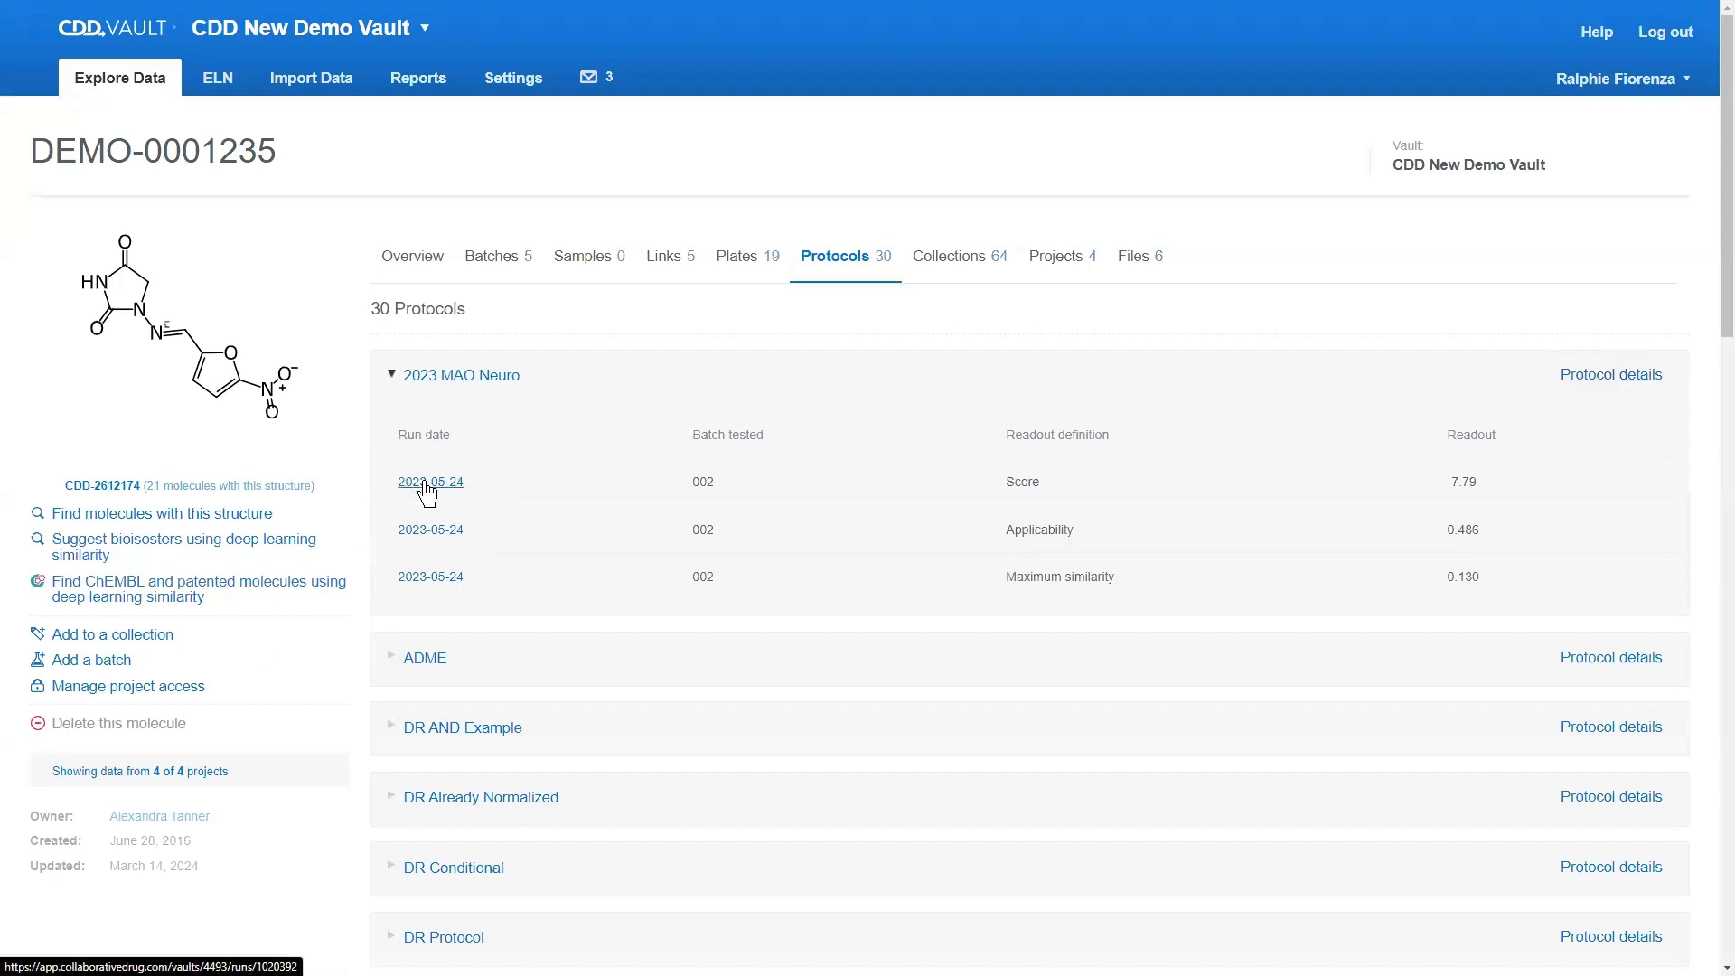